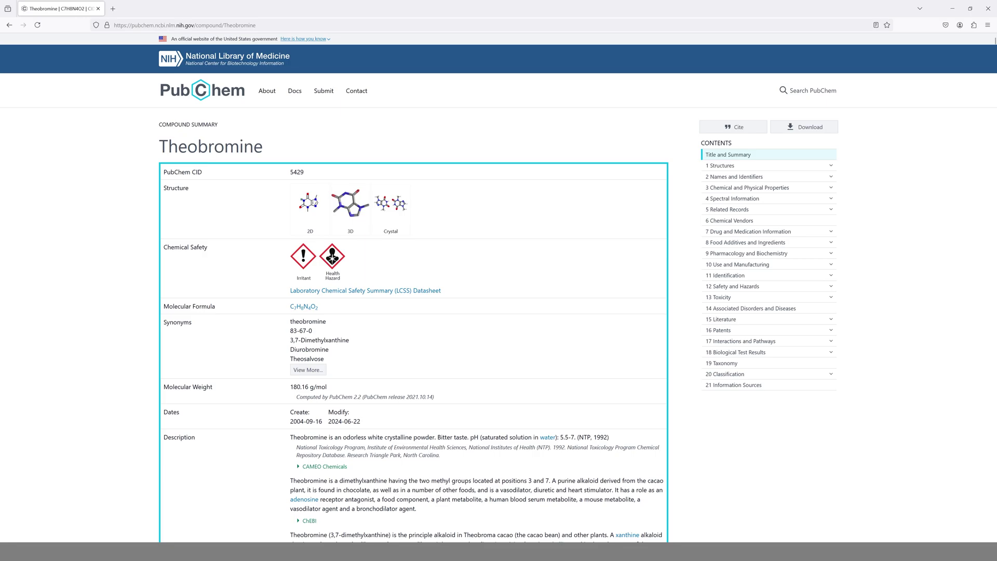
# Scroll down to section 2.1.4 Canonical SMILES and highlight theobromine's SMILES string.
pyautogui.scroll(-3, 297, 242)
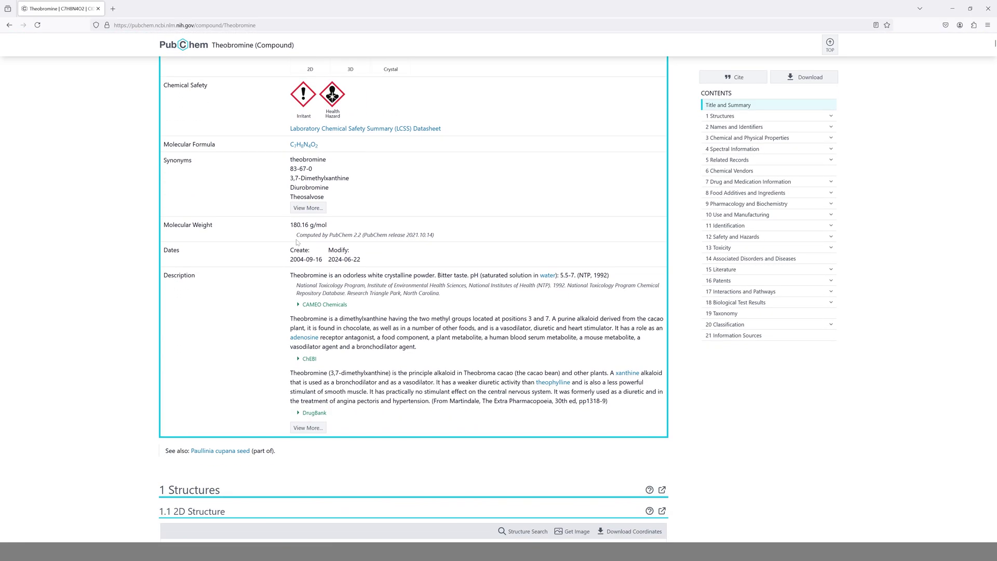
pyautogui.scroll(-10, 298, 243)
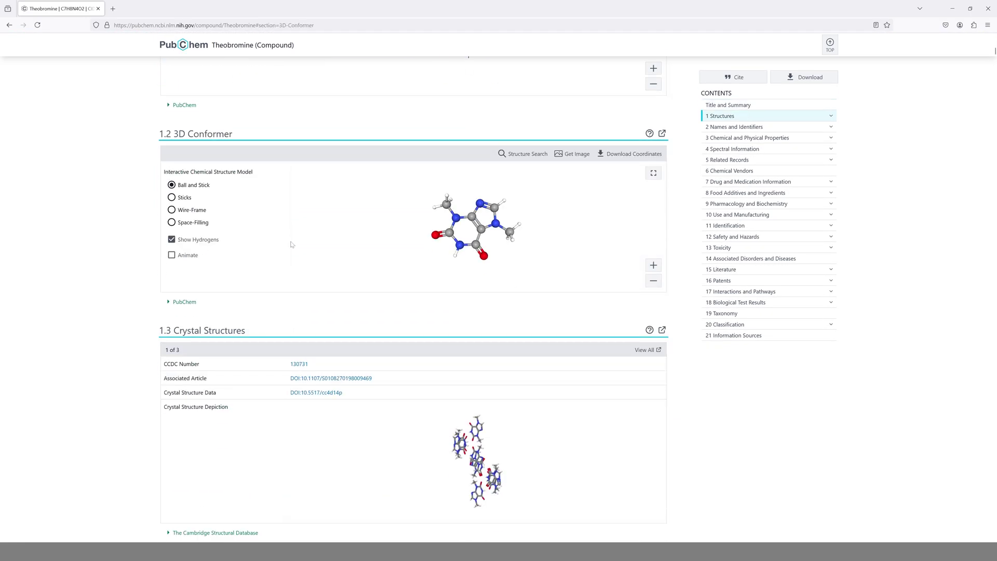
pyautogui.scroll(-8, 292, 244)
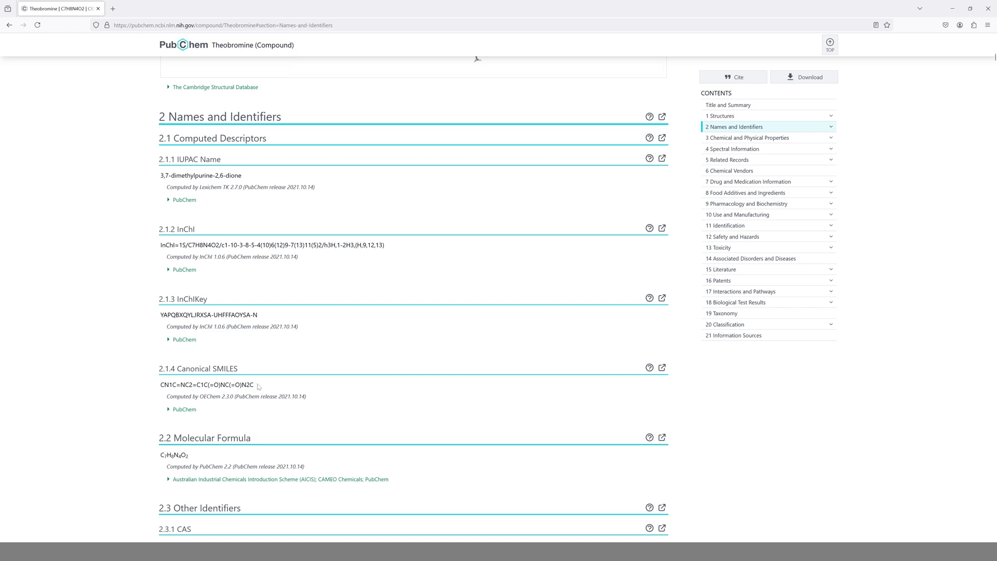
pyautogui.moveTo(257, 386); pyautogui.dragTo(156, 390)
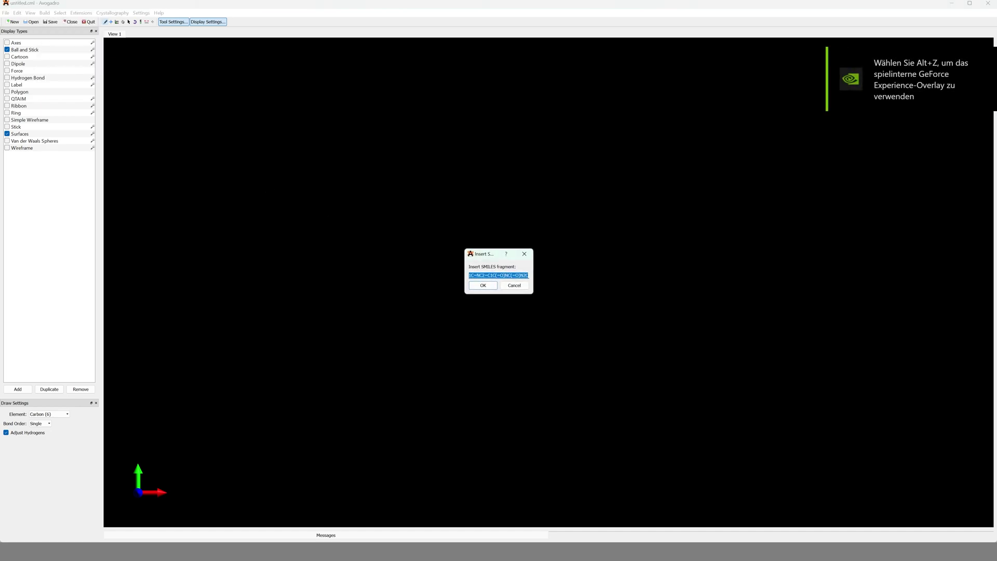
# Replace the Insert SMILES field text with theobromine's SMILES and build the 3D molecule.
pyautogui.press('BackSpace')
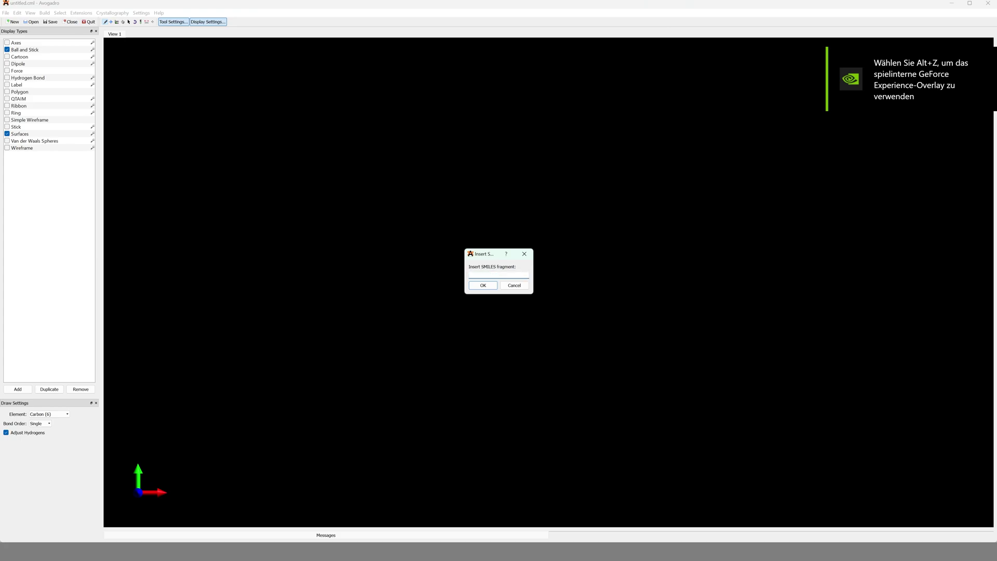
pyautogui.hotkey('ctrl', 'v')
pyautogui.click(483, 285)
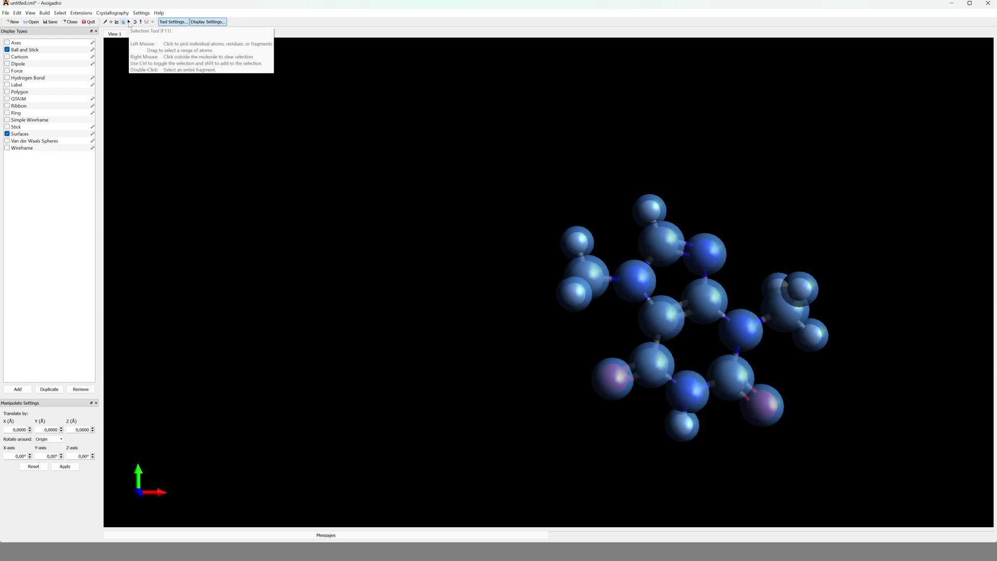
# Clear the atom selection with the Selection tool so normal element colours show.
pyautogui.click(129, 22)
pyautogui.click(496, 200)
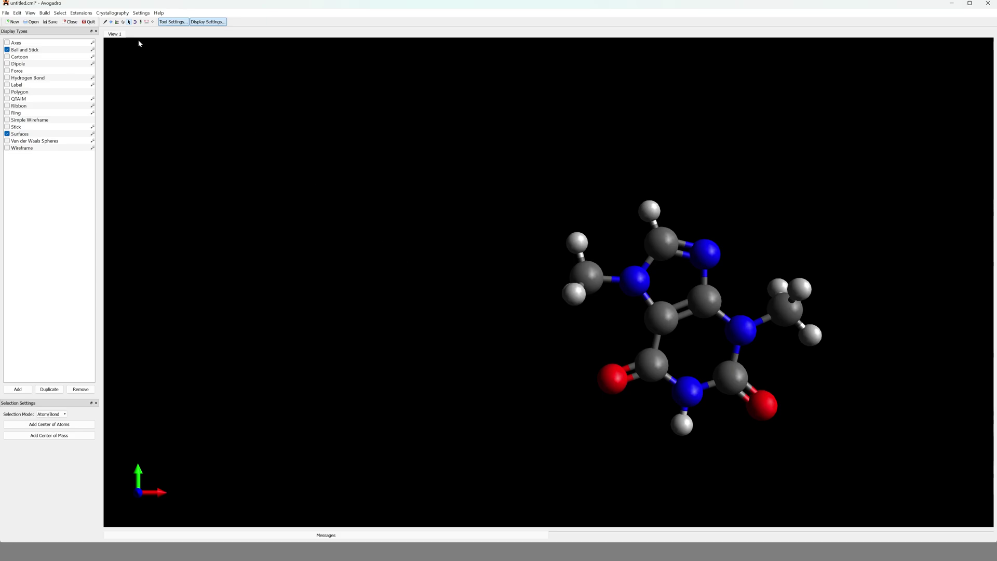
# Run Auto Optimization on theobromine, stopping it once the geometry has relaxed.
pyautogui.click(141, 22)
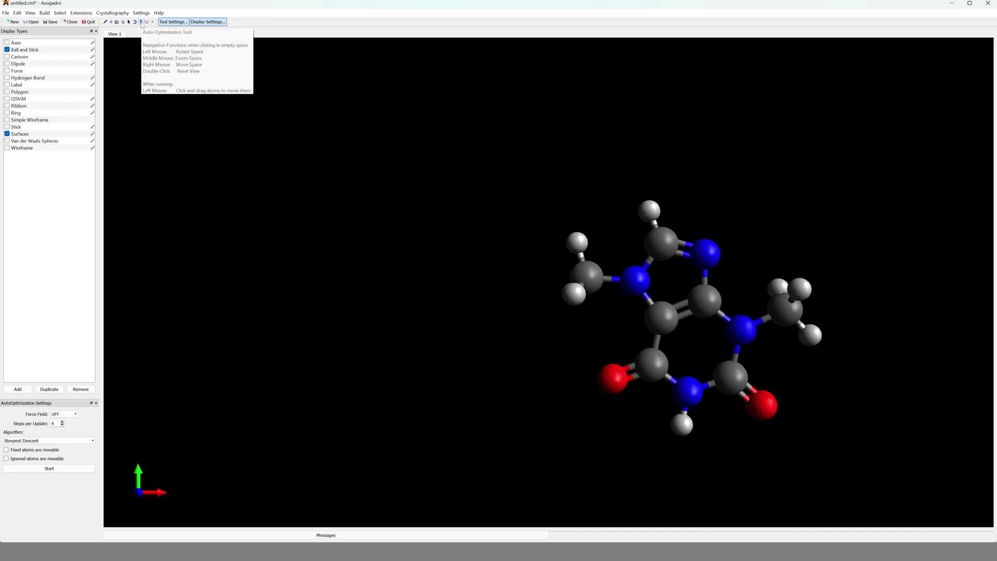
pyautogui.click(50, 469)
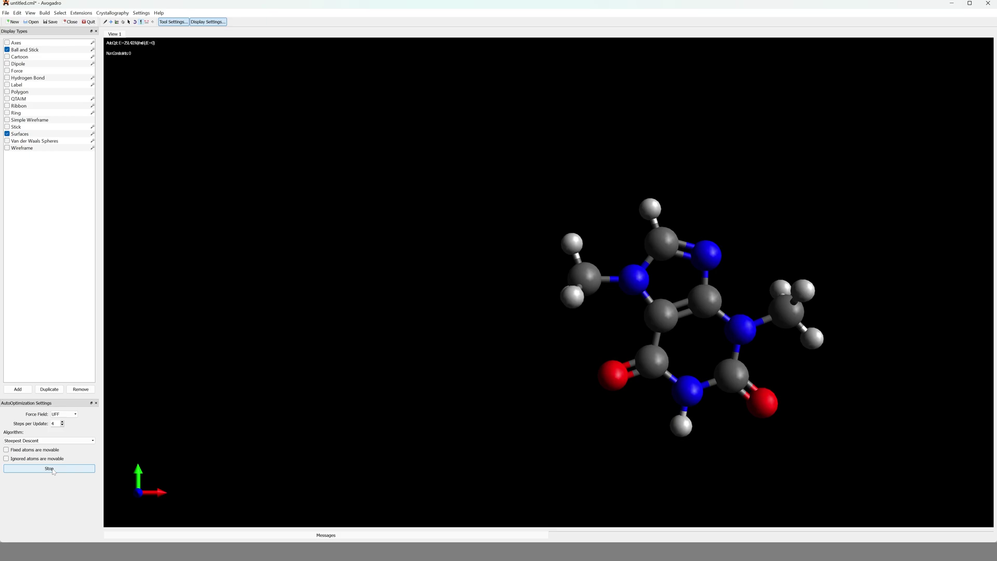
pyautogui.click(49, 469)
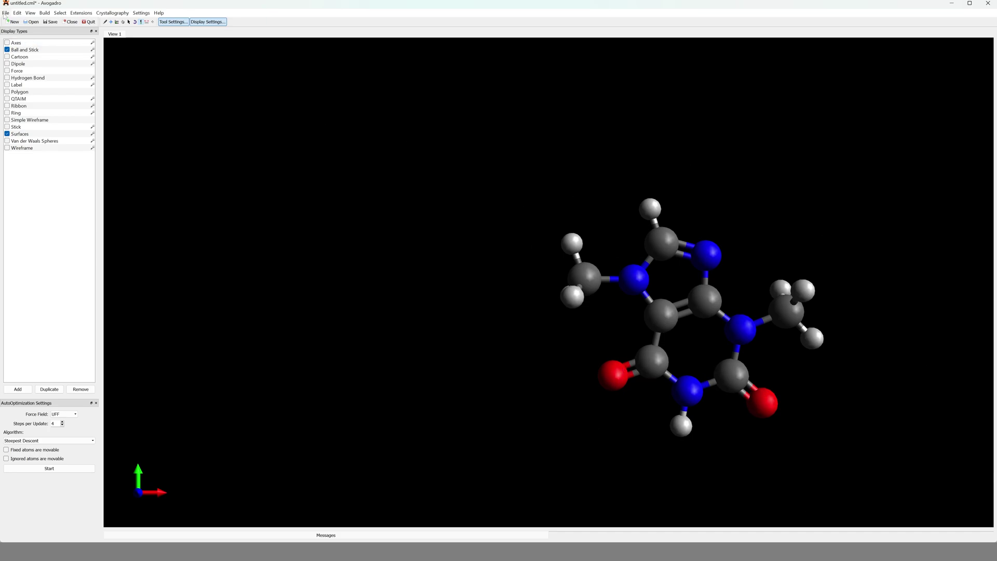
# Export the theobromine model as a VRML (color) file.
pyautogui.click(6, 14)
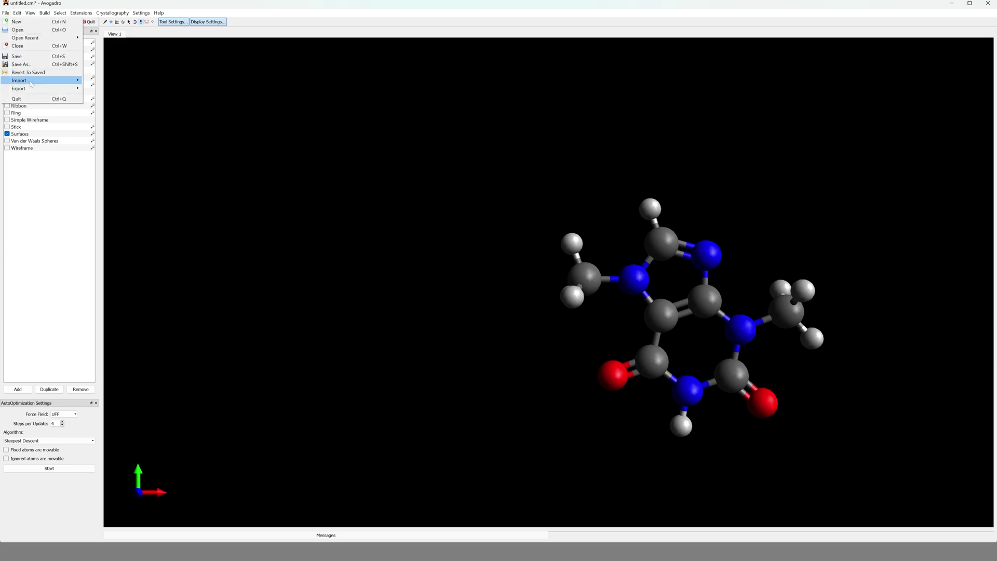
pyautogui.moveTo(42, 88)
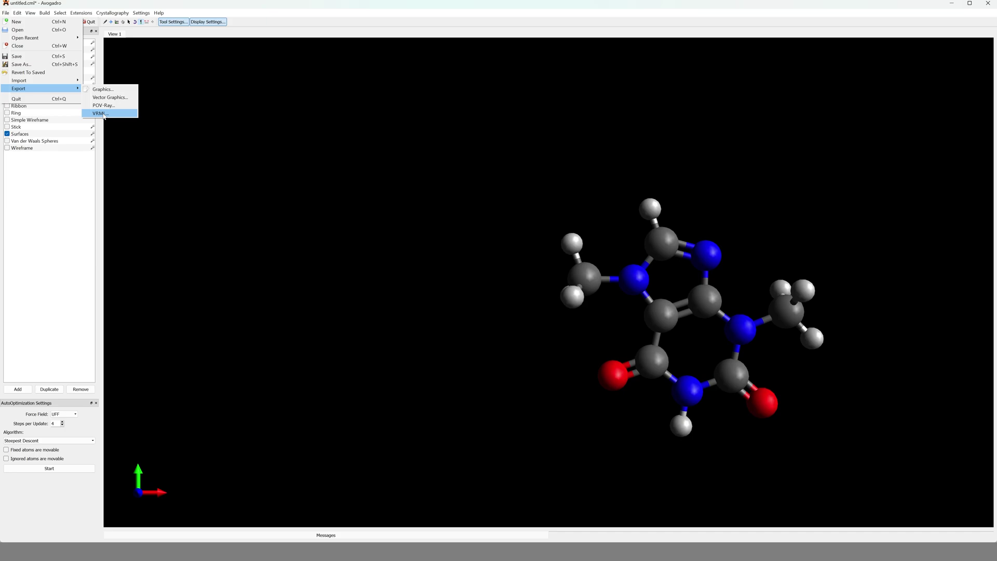
pyautogui.click(103, 114)
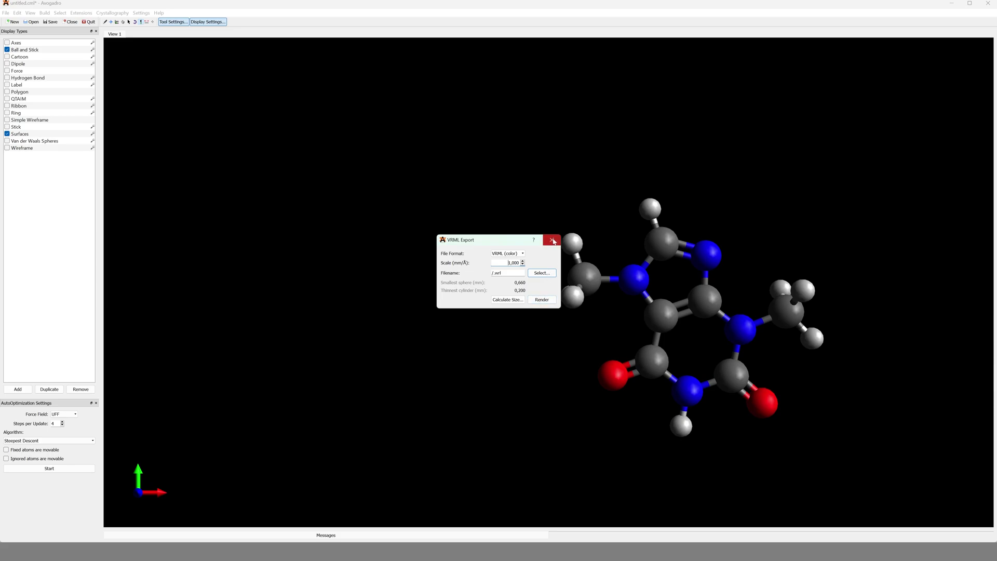
pyautogui.click(554, 240)
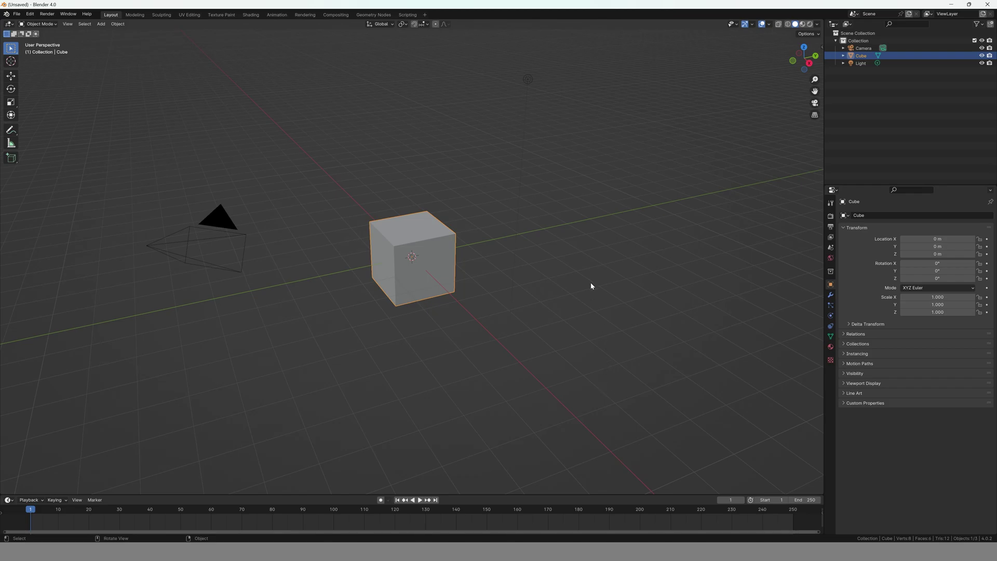
# Select the default Camera, Cube and Light together and delete all three.
pyautogui.click(223, 225)
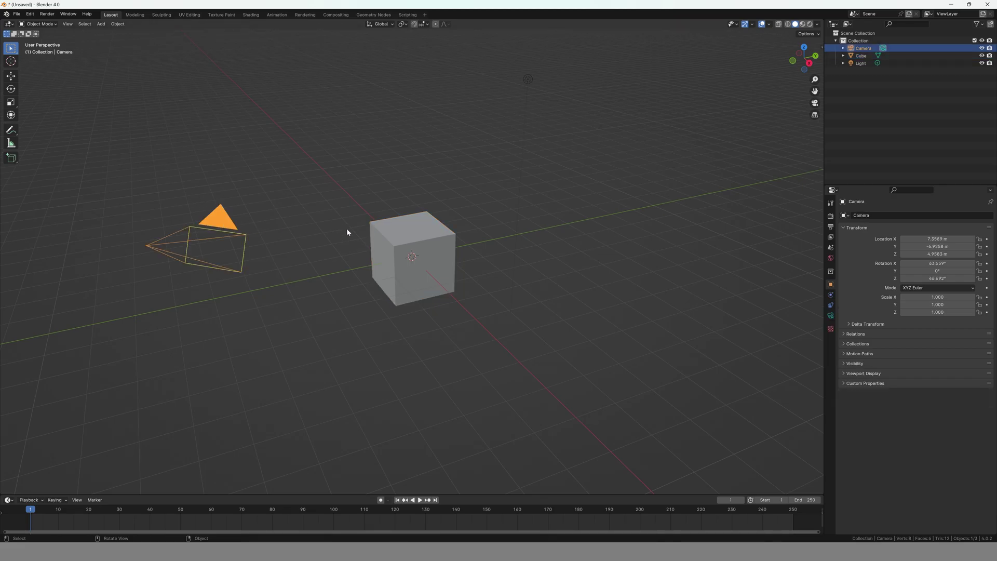
pyautogui.click(418, 242)
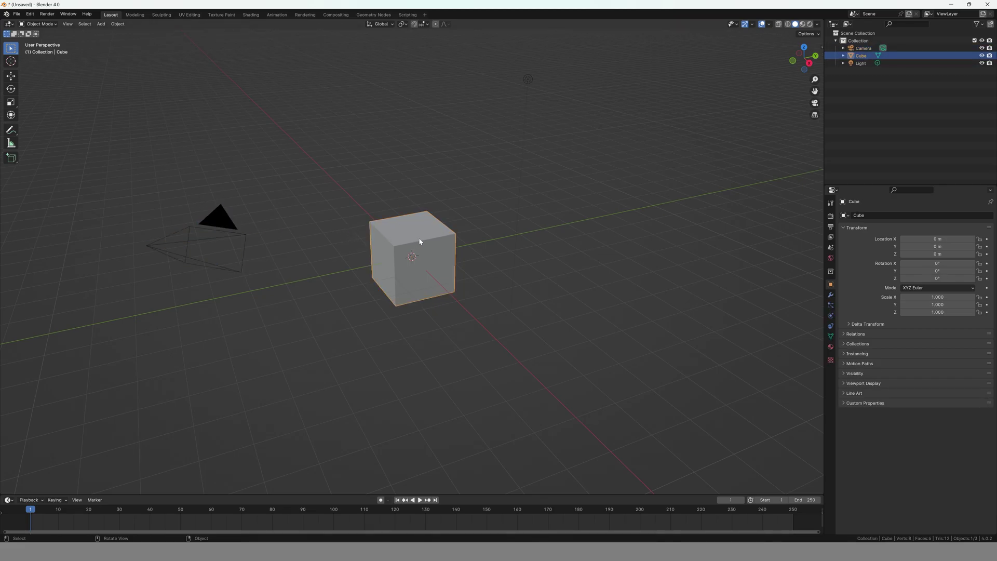
pyautogui.click(529, 79)
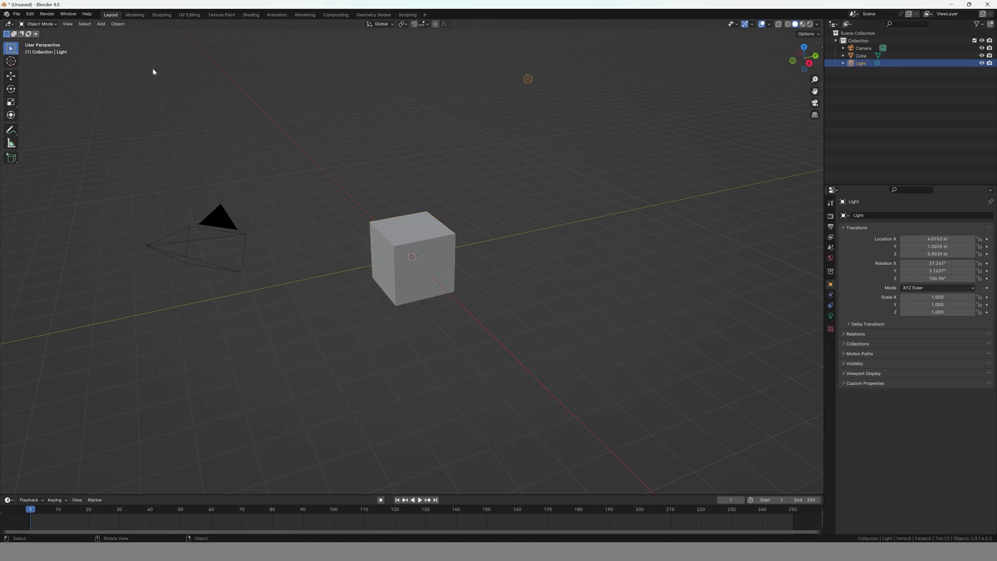
pyautogui.moveTo(99, 52); pyautogui.dragTo(665, 400)
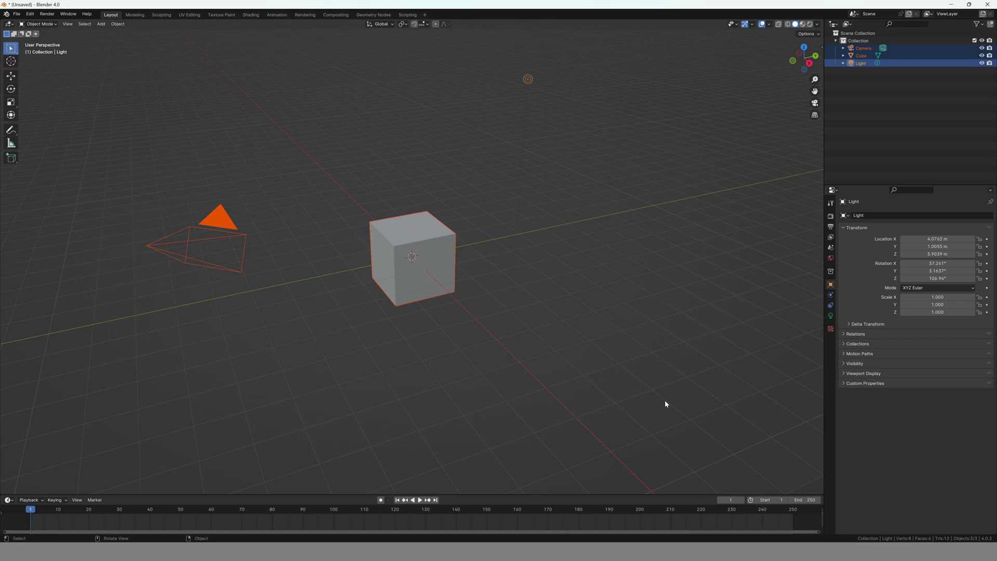
pyautogui.press('Delete')
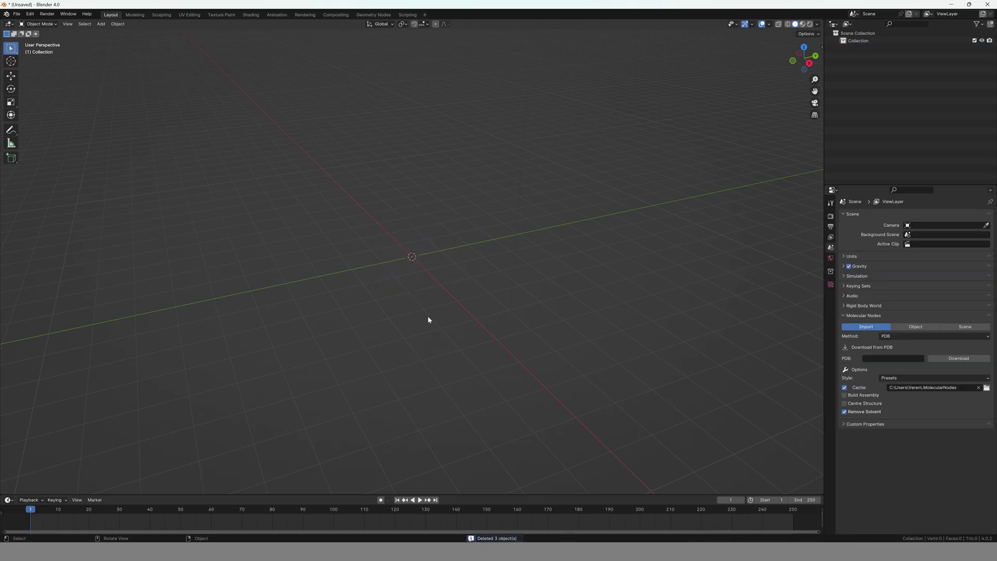
# Import theobromine.wrl with the X3D/VRML2 importer and deselect the imported parts.
pyautogui.click(17, 15)
pyautogui.moveTo(43, 122)
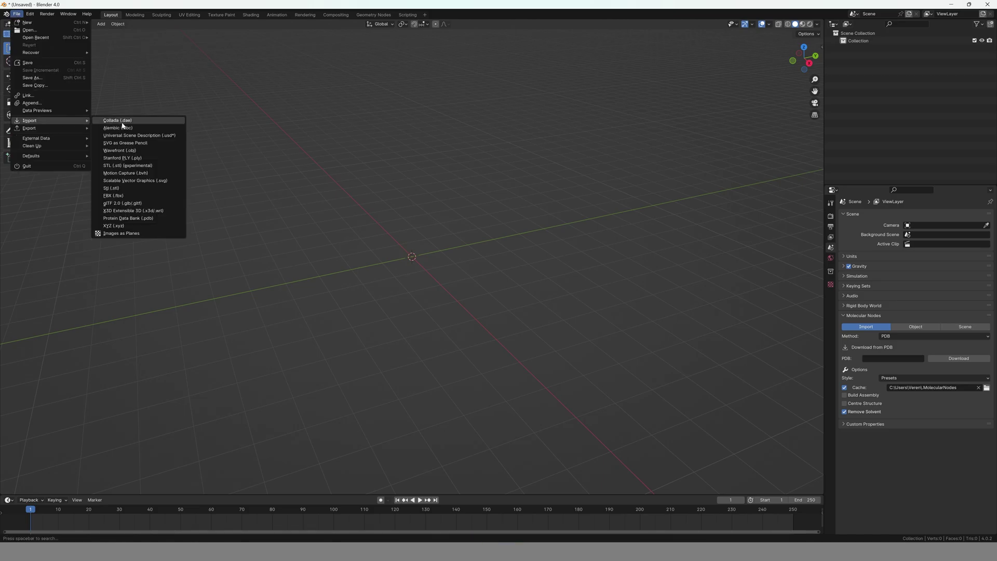
pyautogui.click(161, 212)
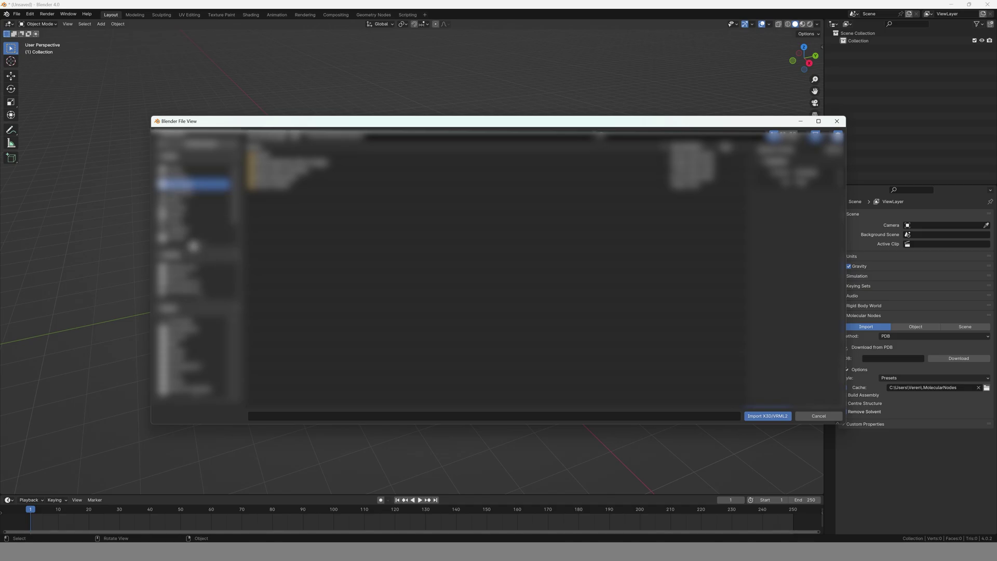
pyautogui.click(188, 195)
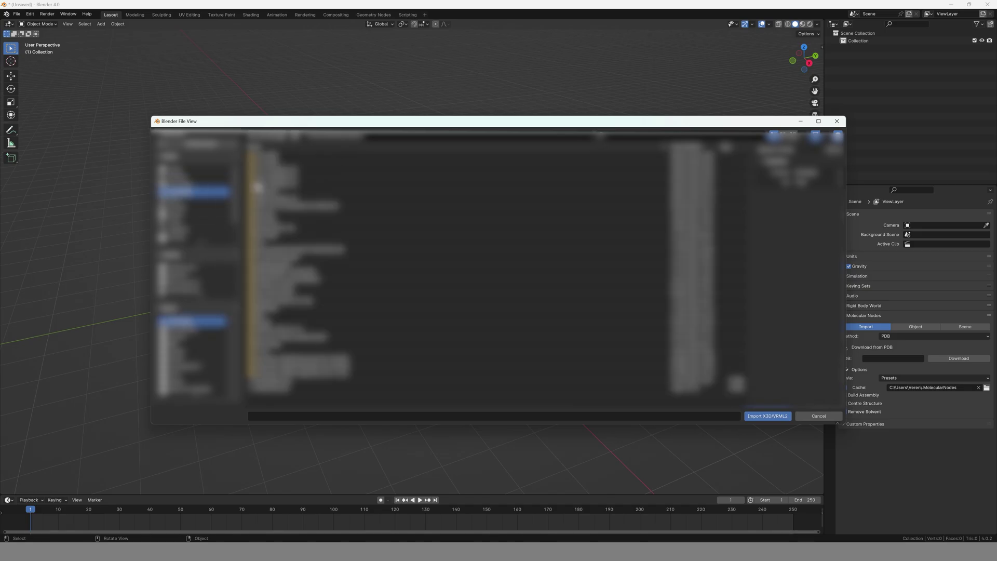
pyautogui.click(280, 387)
pyautogui.click(768, 415)
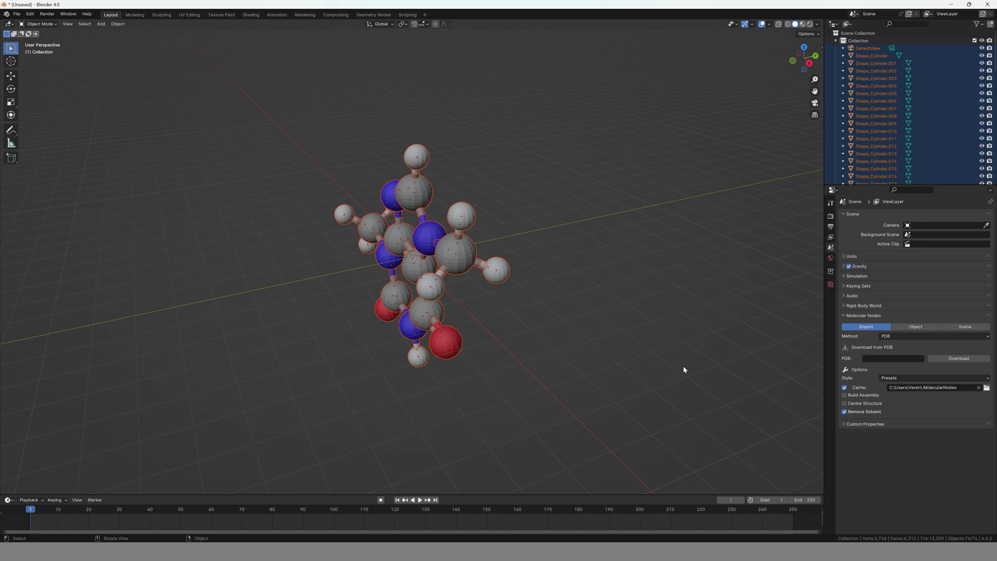
pyautogui.click(469, 343)
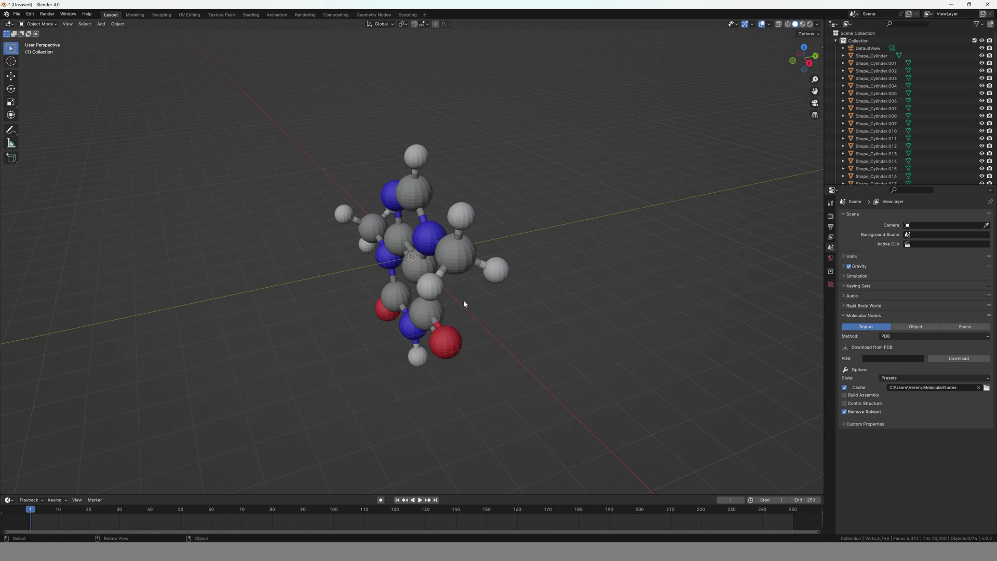
# Orbit around the molecule from a few angles, then select the DefaultView camera.
pyautogui.moveTo(464, 300); pyautogui.dragTo(506, 297)
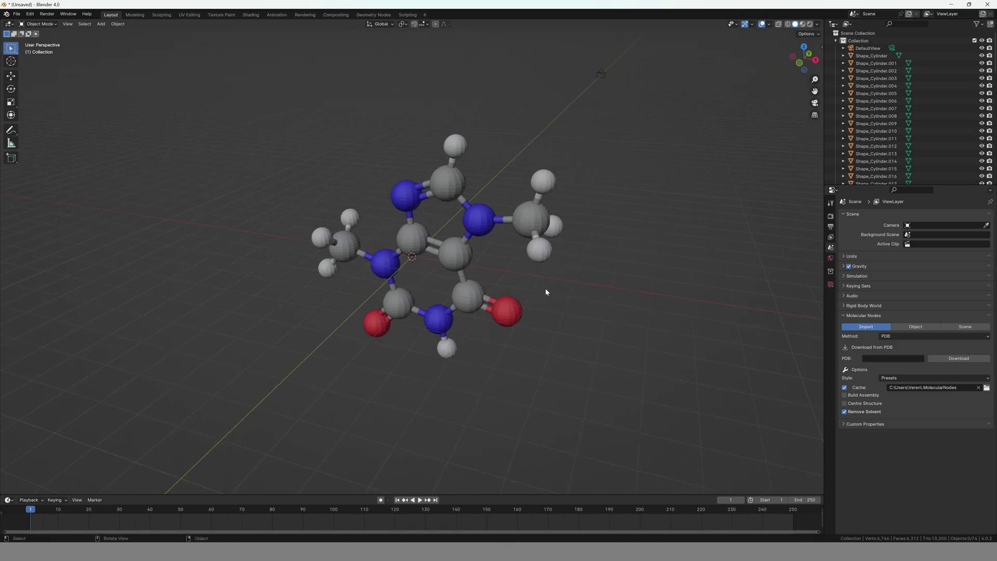
pyautogui.moveTo(507, 263)
pyautogui.mouseDown()
pyautogui.moveTo(550, 259)
pyautogui.moveTo(534, 229)
pyautogui.moveTo(505, 240)
pyautogui.moveTo(500, 254)
pyautogui.mouseUp()
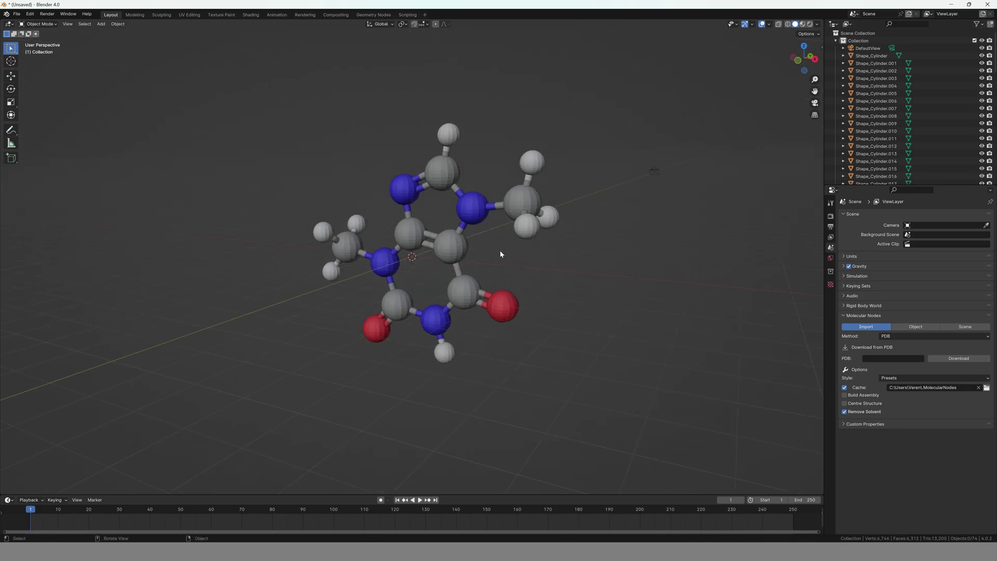
pyautogui.moveTo(500, 253)
pyautogui.mouseDown()
pyautogui.moveTo(530, 258)
pyautogui.moveTo(576, 242)
pyautogui.moveTo(535, 262)
pyautogui.moveTo(511, 255)
pyautogui.moveTo(519, 255)
pyautogui.mouseUp()
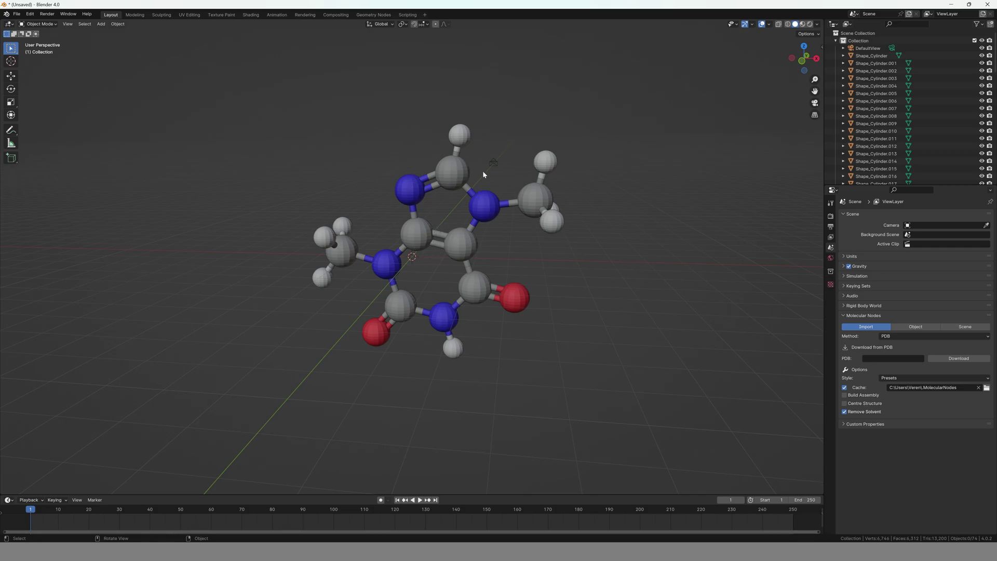
pyautogui.click(495, 165)
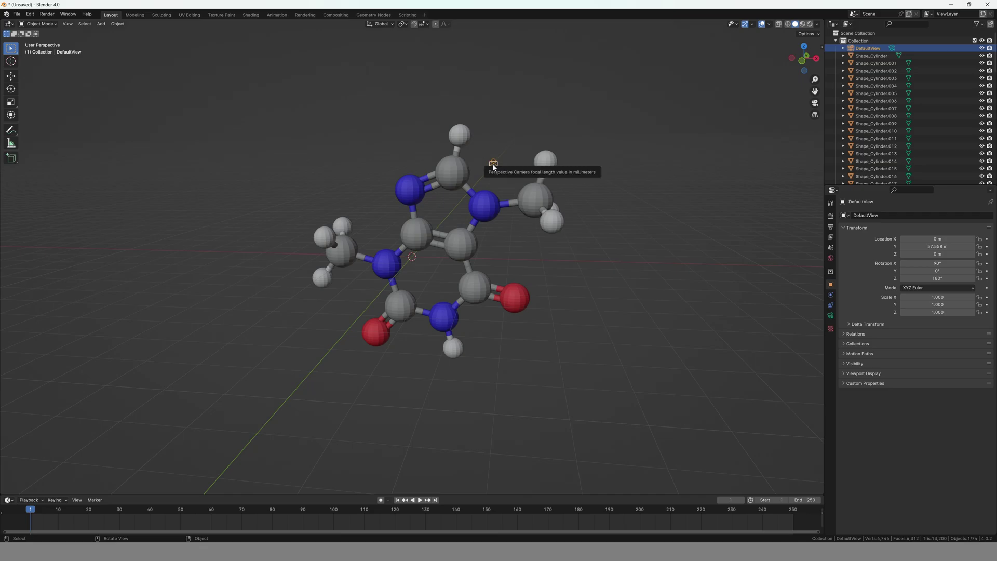
# Delete the DefaultView camera, leaving only the 73 sphere and cylinder objects.
pyautogui.press('Delete')
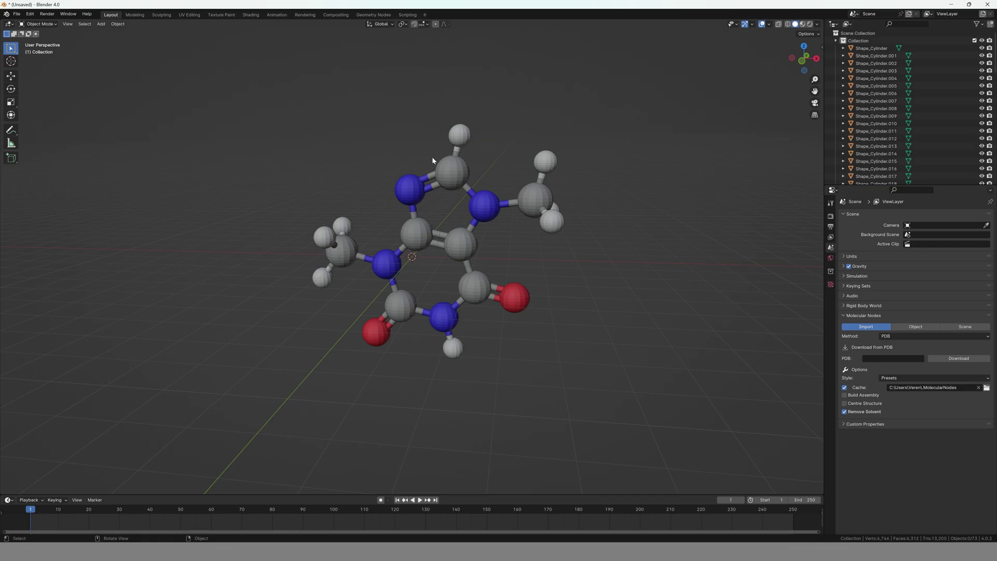
# Select all 73 atom and bond objects, with a carbon sphere active, and apply Shade Smooth.
pyautogui.moveTo(232, 81); pyautogui.dragTo(654, 404)
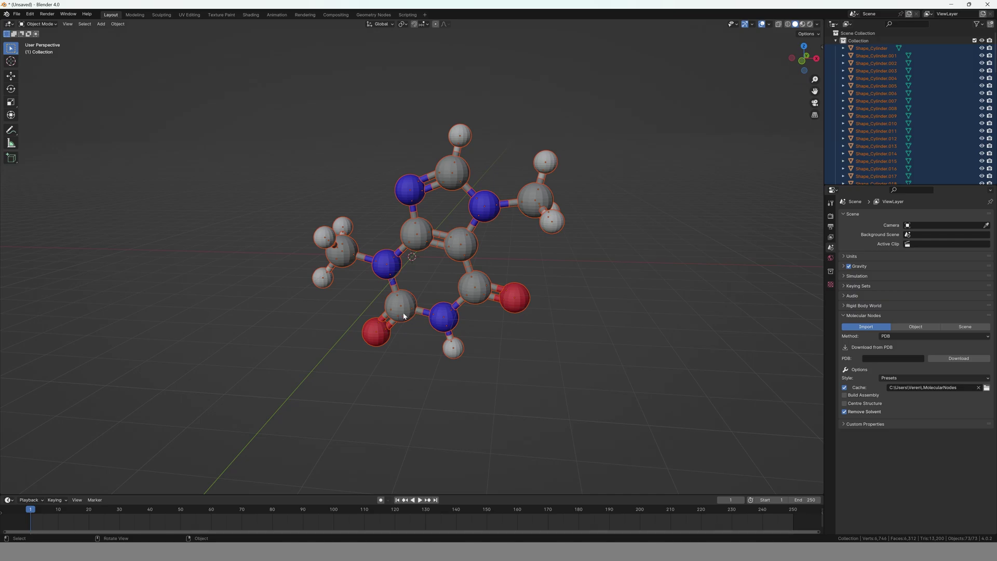
pyautogui.keyDown('shift'); pyautogui.click(446, 173); pyautogui.keyUp('shift')
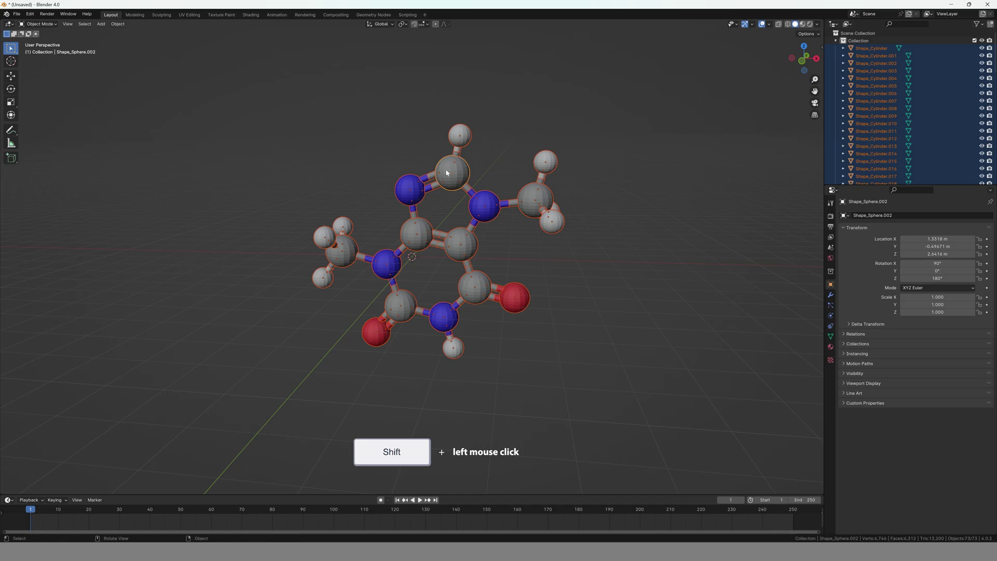
pyautogui.rightClick(447, 173)
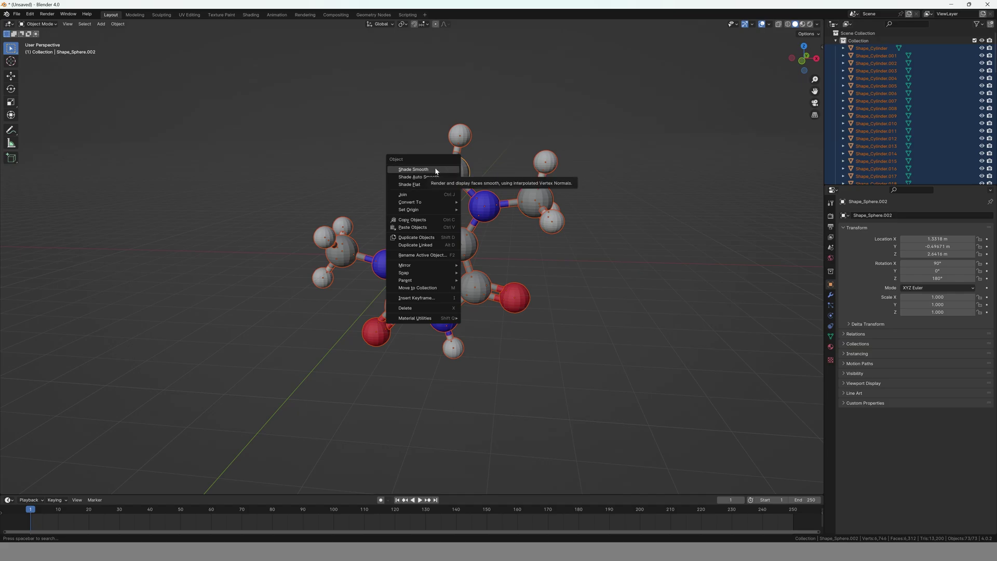
pyautogui.click(436, 170)
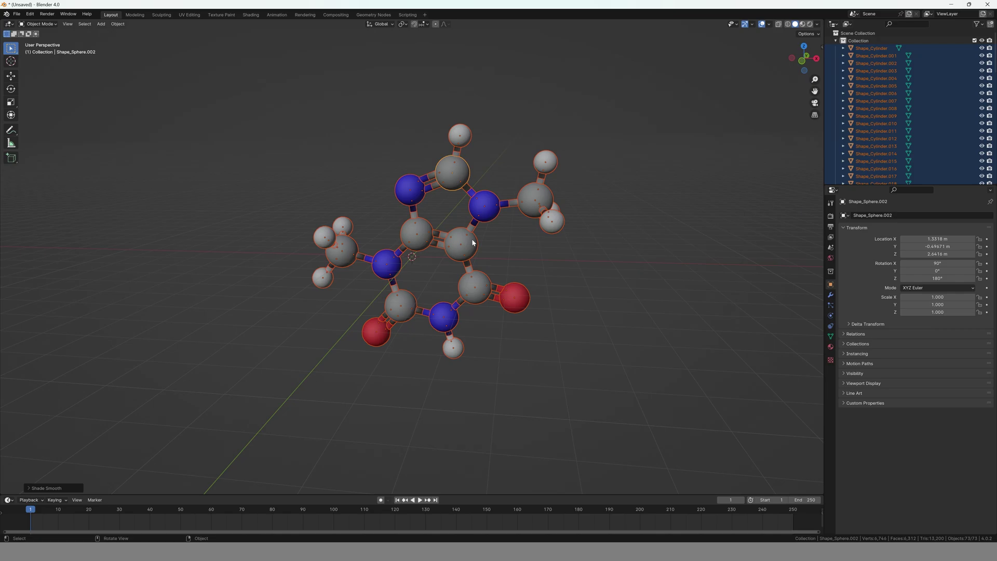
pyautogui.scroll(5, 473, 242)
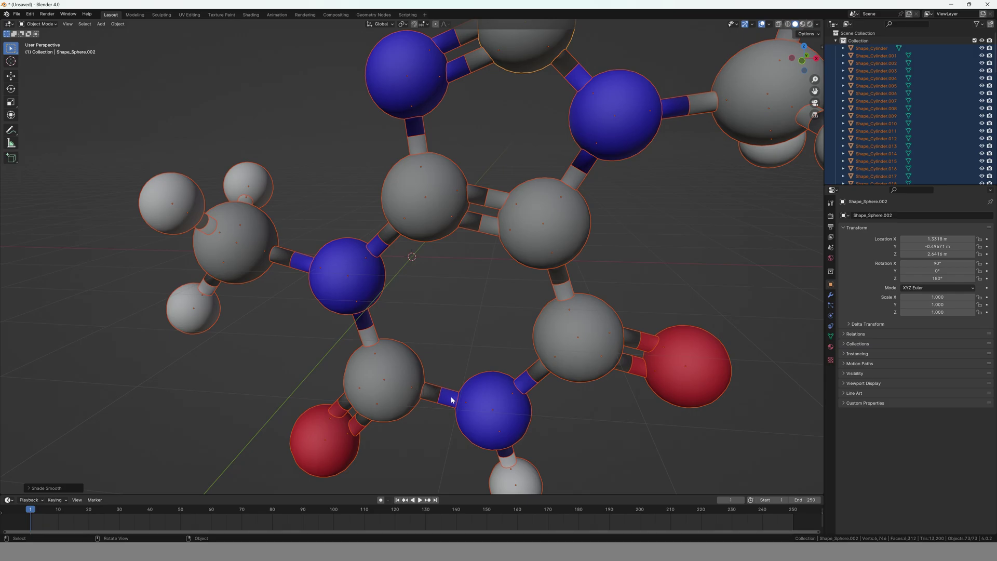
pyautogui.scroll(-4, 448, 398)
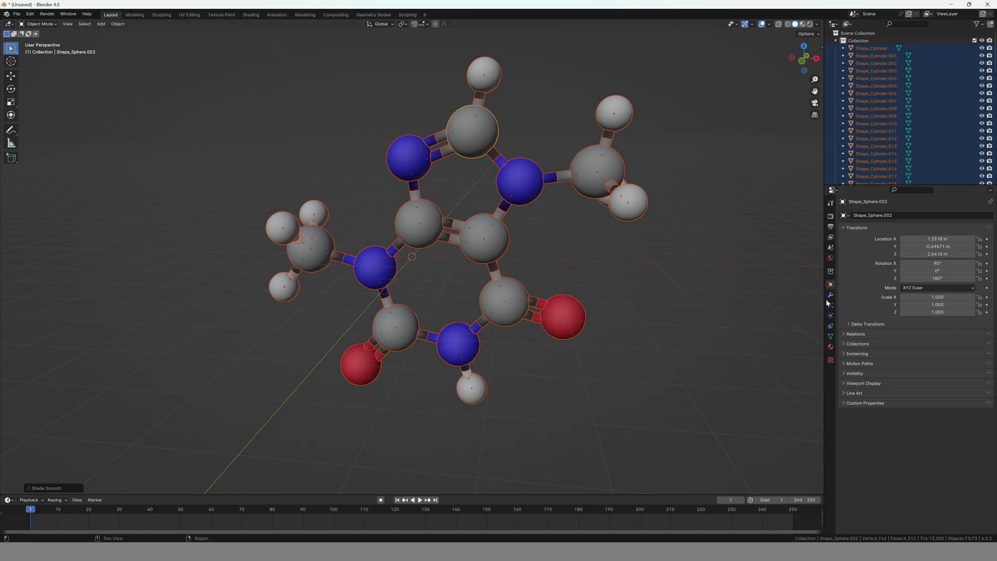
# Add an Edge Split modifier (30° edge angle, sharp edges) to the Shape_Sphere.002 carbon sphere.
pyautogui.click(830, 296)
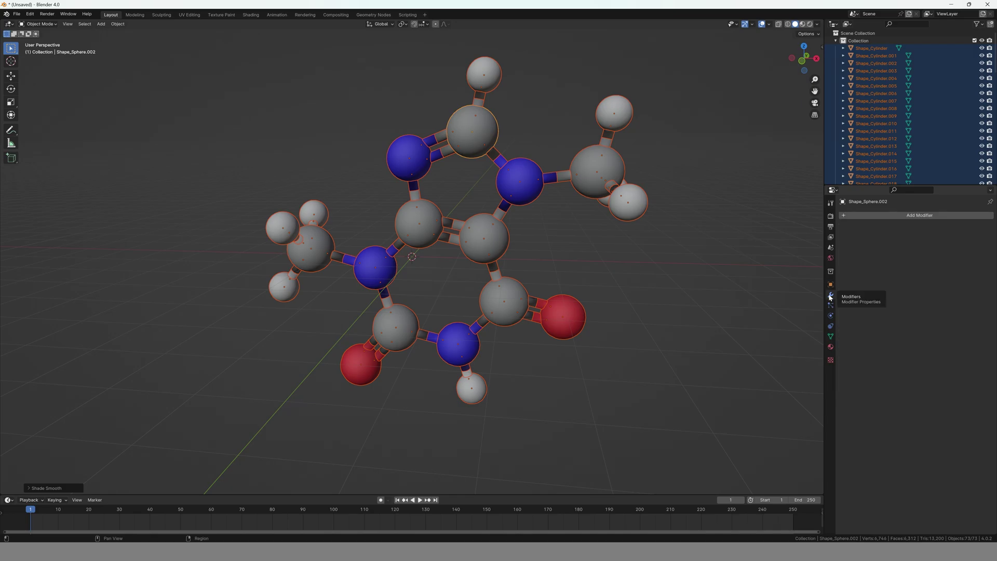
pyautogui.click(882, 219)
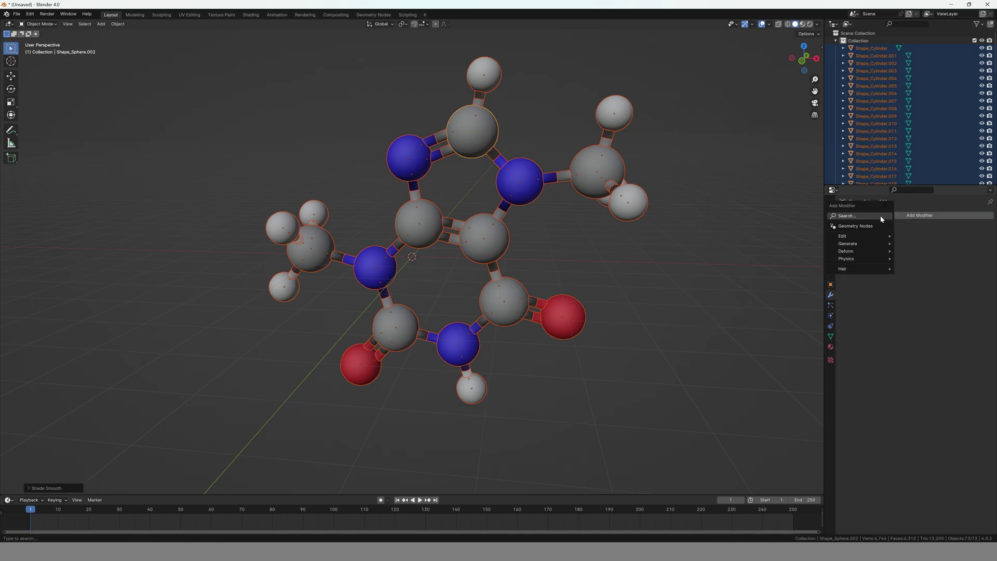
pyautogui.moveTo(873, 245)
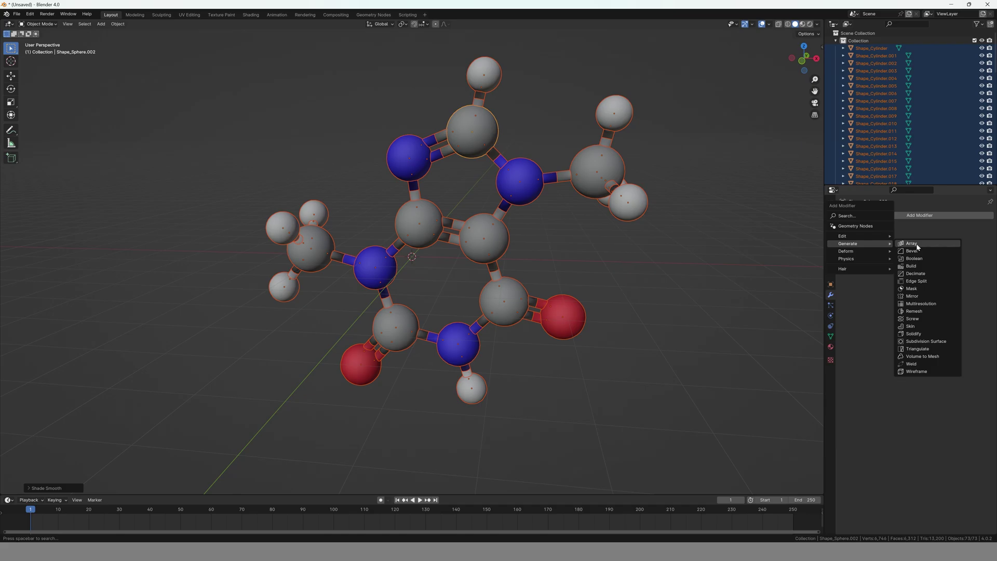
pyautogui.click(928, 282)
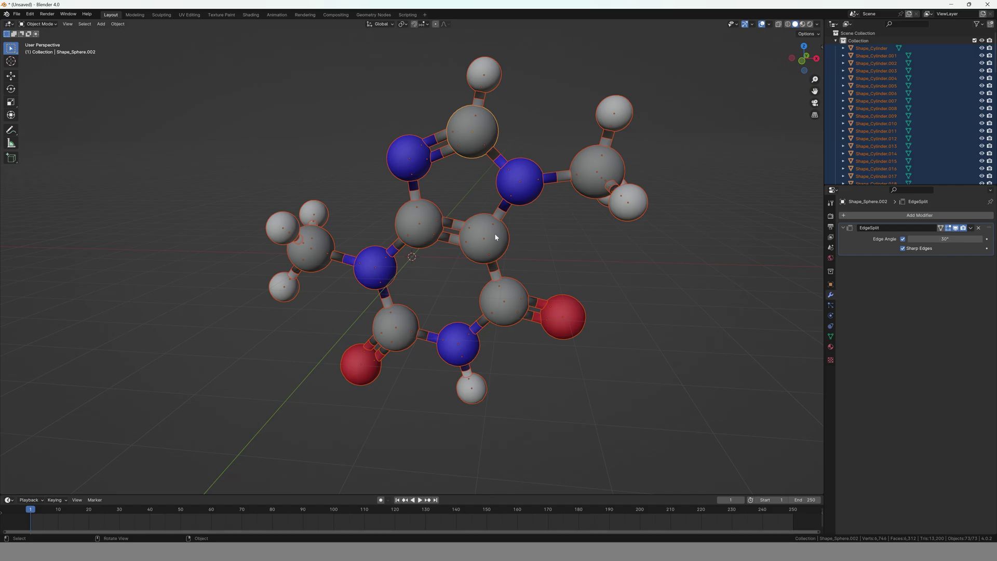
# Copy the sphere's Edge Split modifier to all selected atoms and bonds with Ctrl+L, then deselect everything.
pyautogui.hotkey('ctrl', 'l')
pyautogui.moveTo(496, 235)
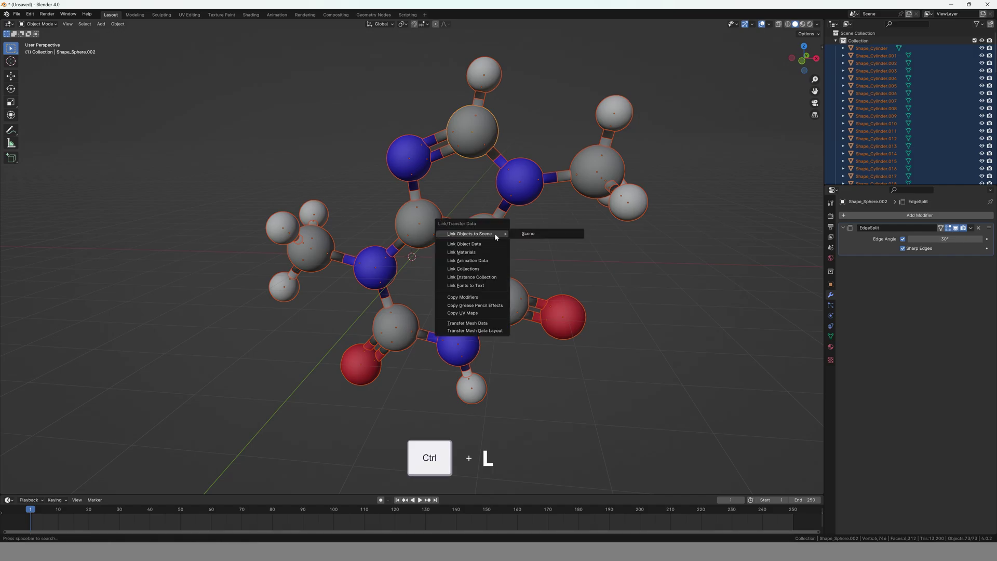
pyautogui.click(466, 298)
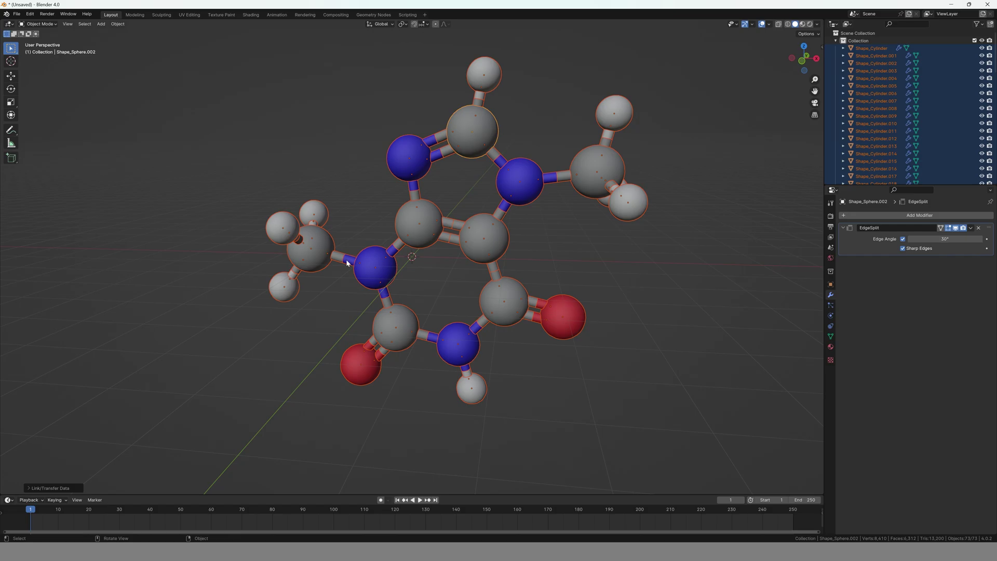
pyautogui.click(558, 265)
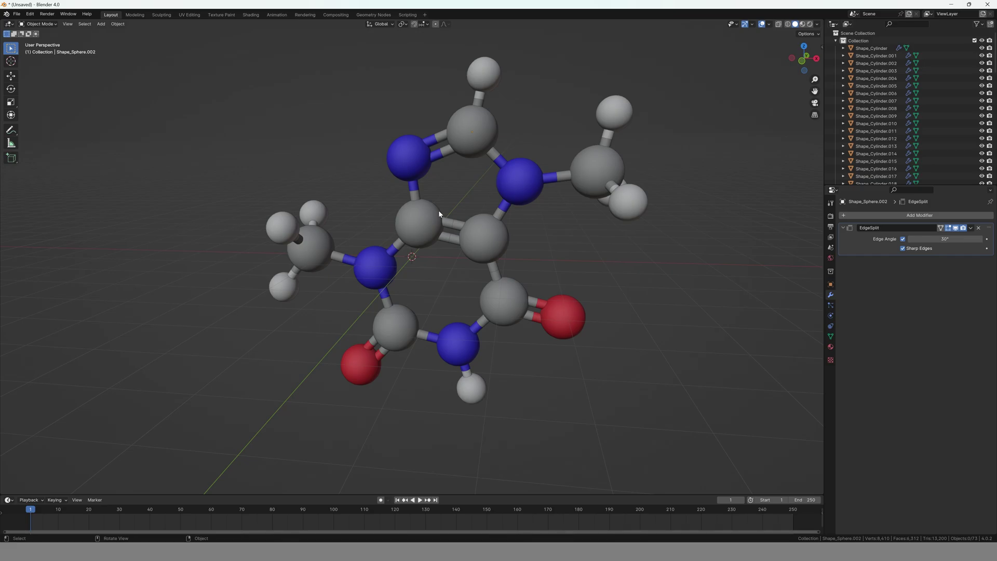
# Export the molecule as Wavefront OBJ, then select both placeholders on a blank PowerPoint slide.
pyautogui.click(16, 14)
pyautogui.moveTo(52, 128)
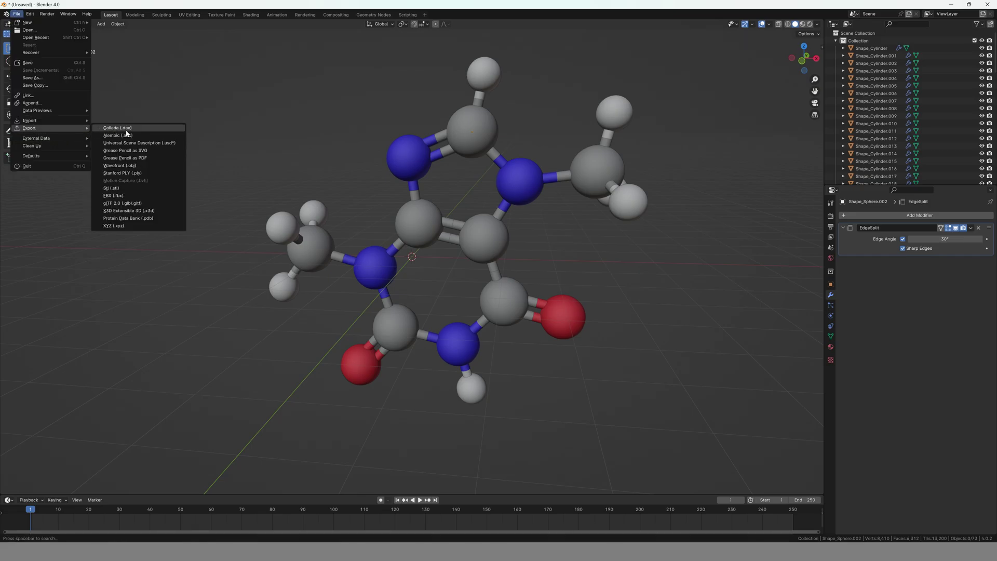
pyautogui.click(141, 167)
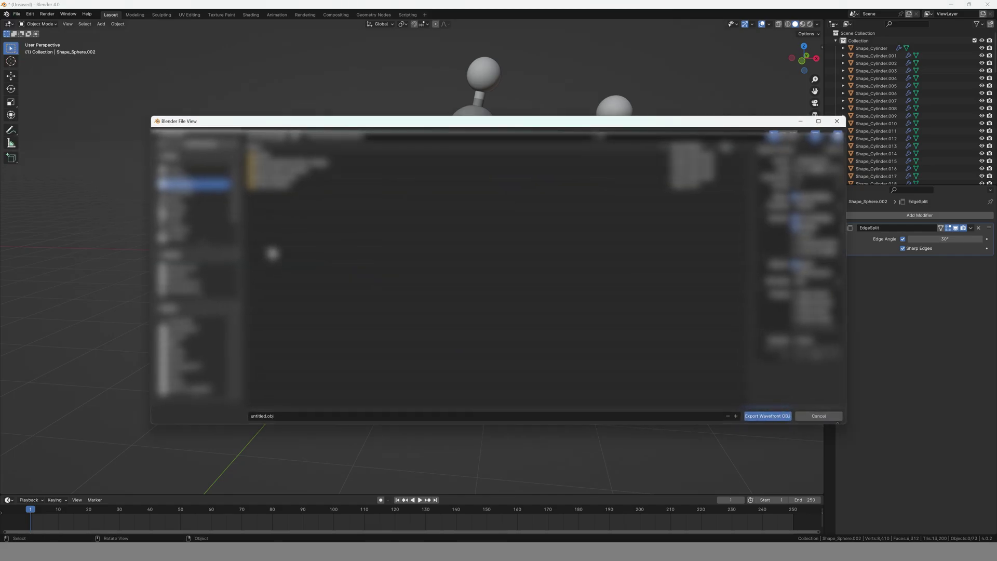
pyautogui.click(816, 417)
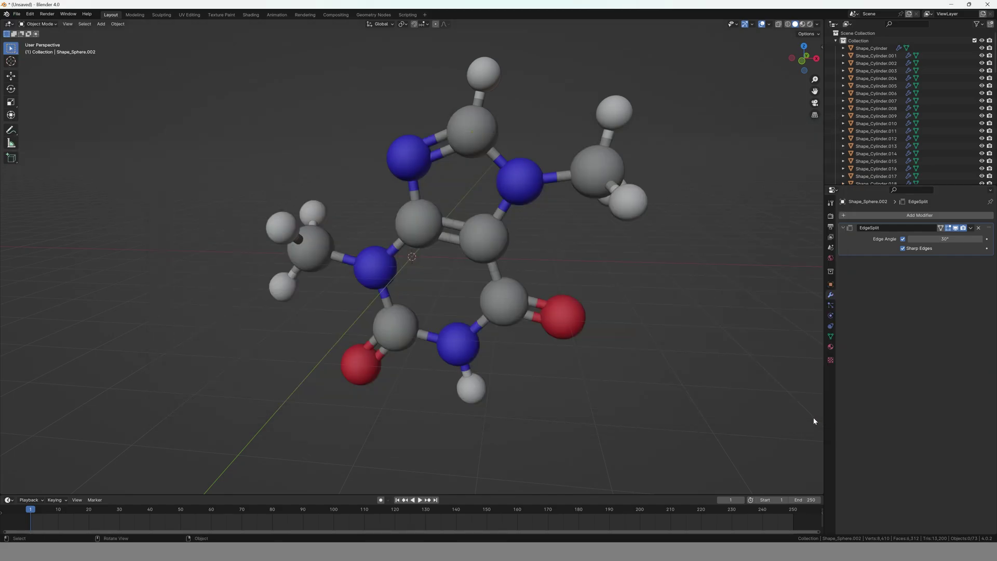
pyautogui.moveTo(697, 551)
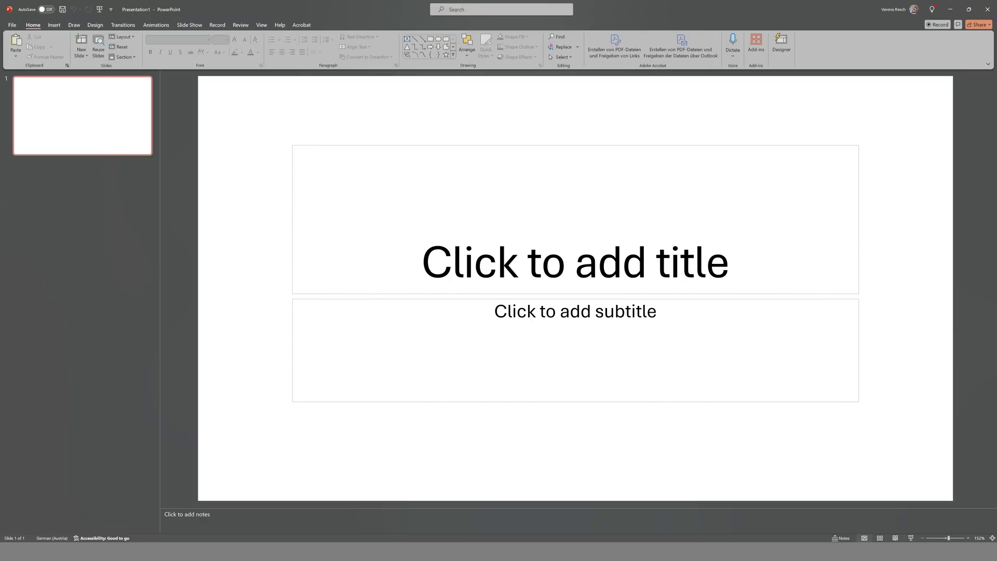
pyautogui.moveTo(204, 120); pyautogui.dragTo(801, 423)
# Delete the slide's placeholders and insert the theobromine 3D model from this device.
pyautogui.press('Delete')
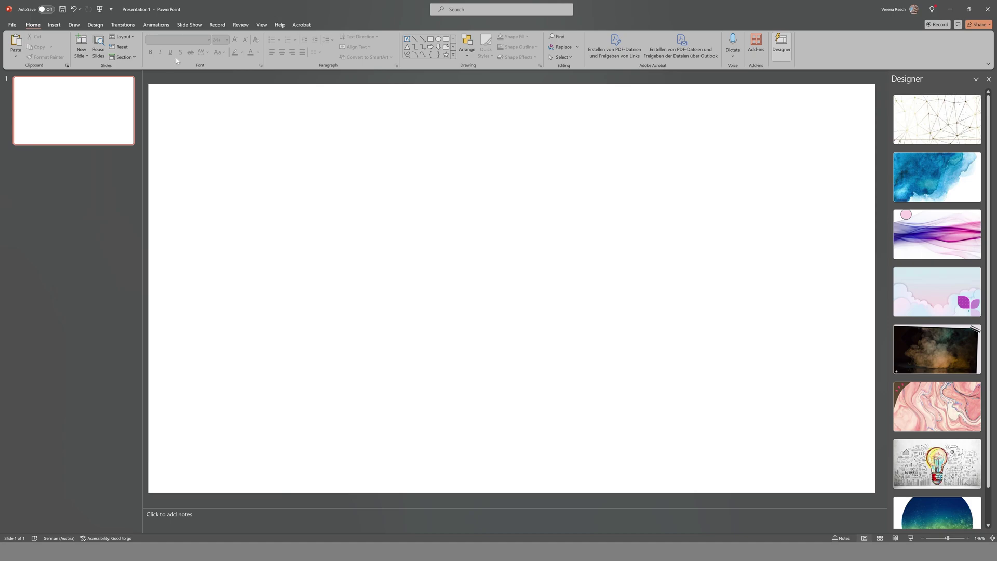
pyautogui.click(53, 26)
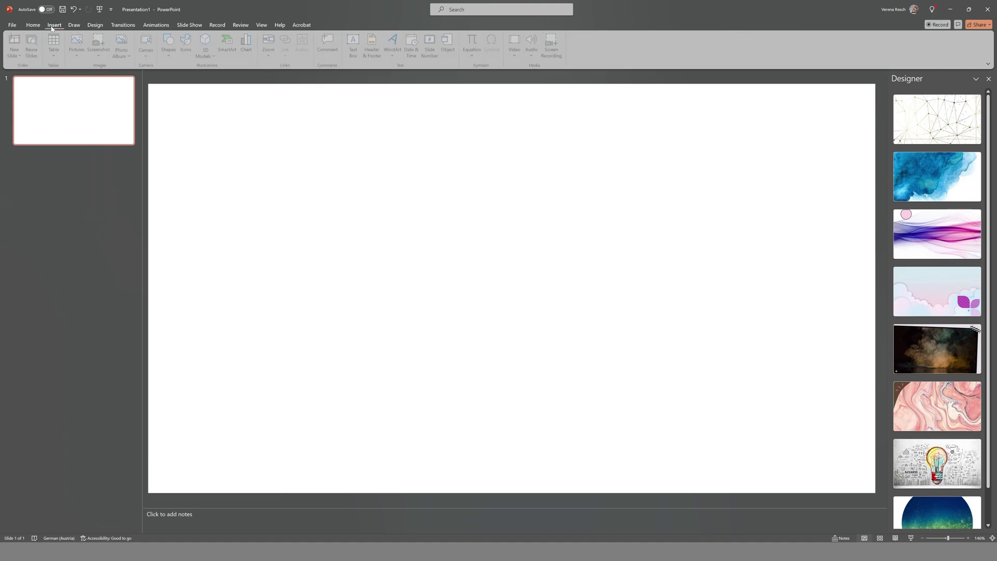
pyautogui.click(206, 55)
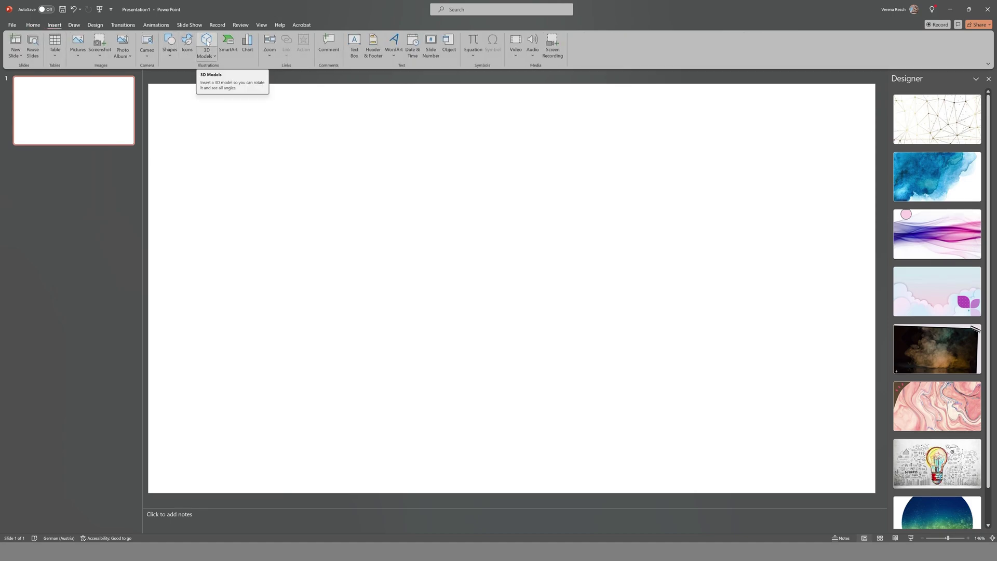
pyautogui.click(207, 55)
pyautogui.click(206, 55)
pyautogui.click(222, 80)
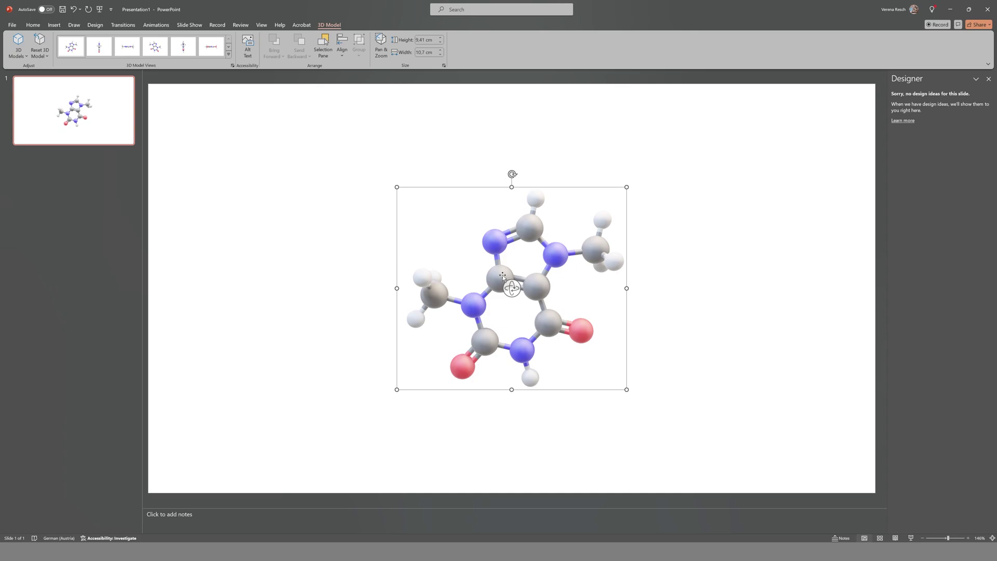
# Move the molecule to the upper left, tilt it slightly, and resize it to 14.69 × 15.9 cm.
pyautogui.moveTo(508, 275); pyautogui.dragTo(290, 194)
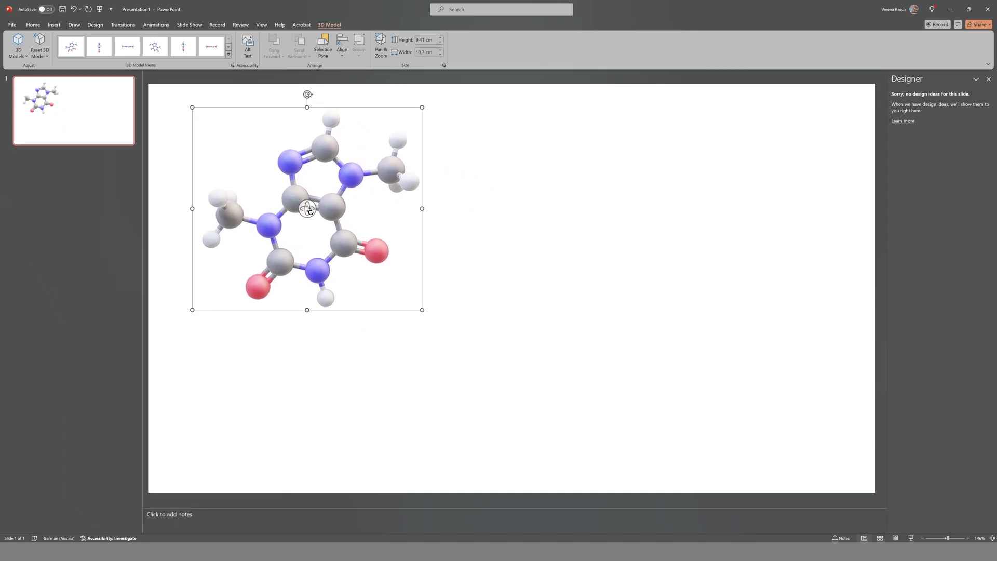
pyautogui.moveTo(307, 208); pyautogui.dragTo(304, 142)
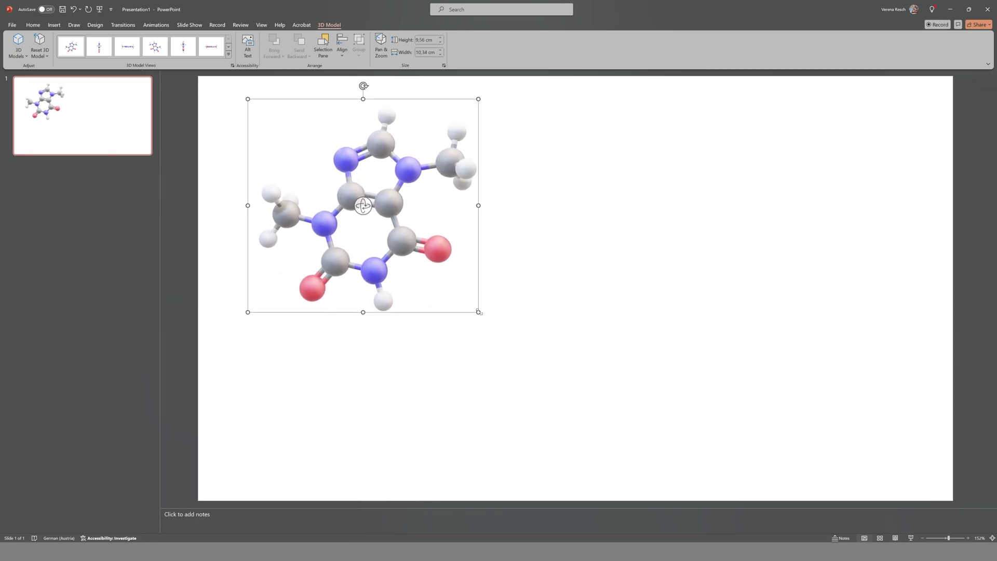
pyautogui.moveTo(478, 312); pyautogui.dragTo(628, 451)
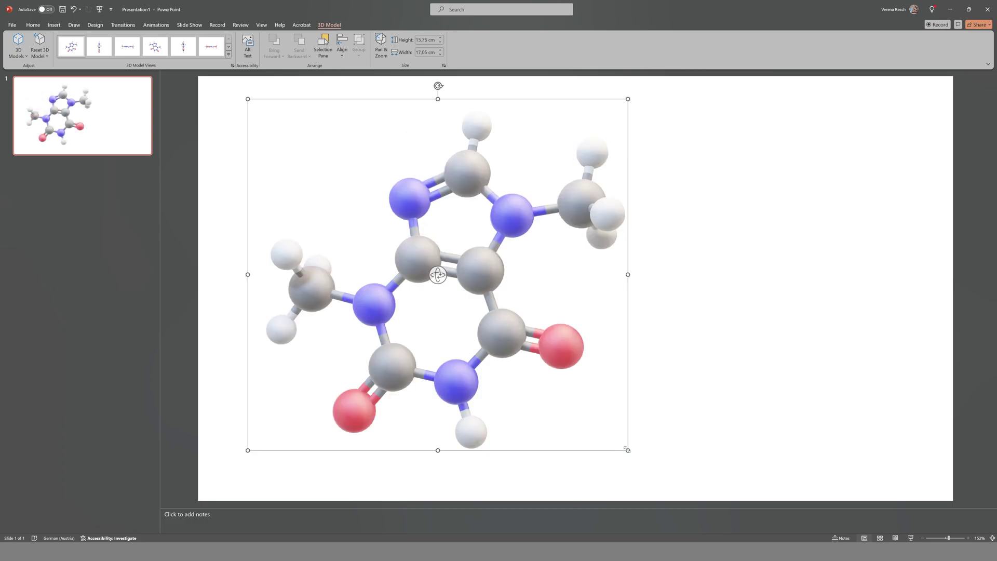
pyautogui.moveTo(628, 450); pyautogui.dragTo(487, 291)
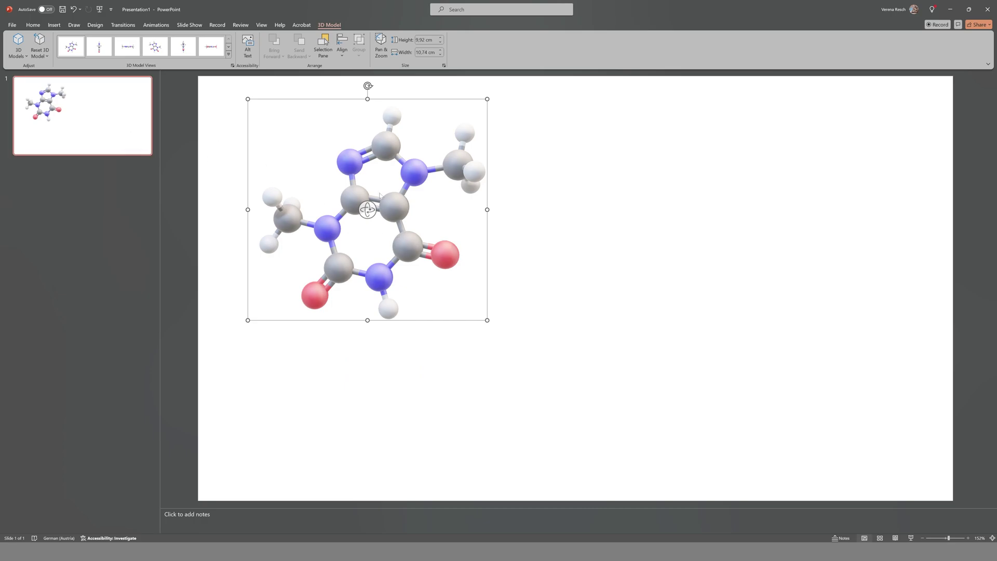
pyautogui.moveTo(355, 195); pyautogui.dragTo(306, 175)
pyautogui.moveTo(443, 299); pyautogui.dragTo(544, 406)
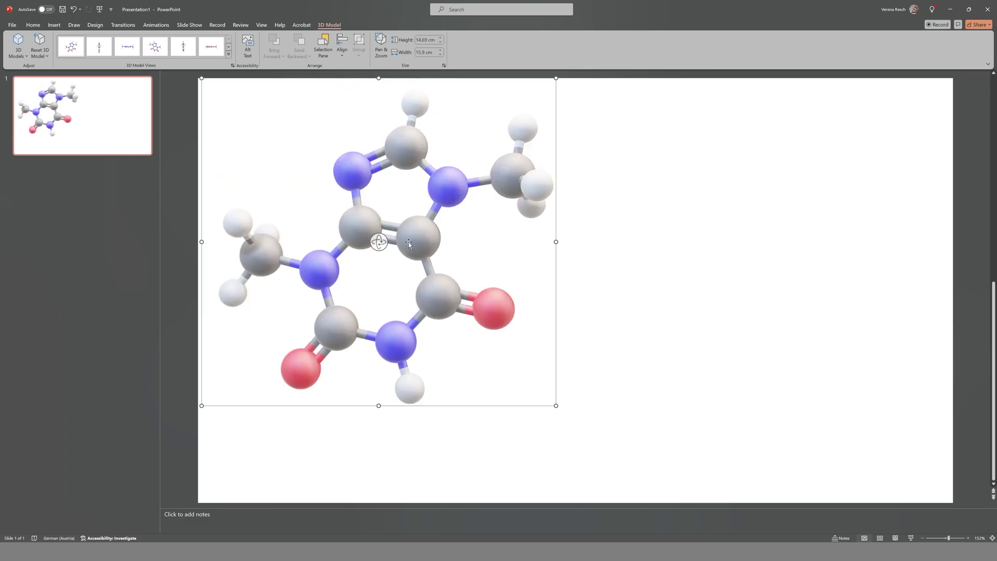
pyautogui.moveTo(396, 244); pyautogui.dragTo(380, 226)
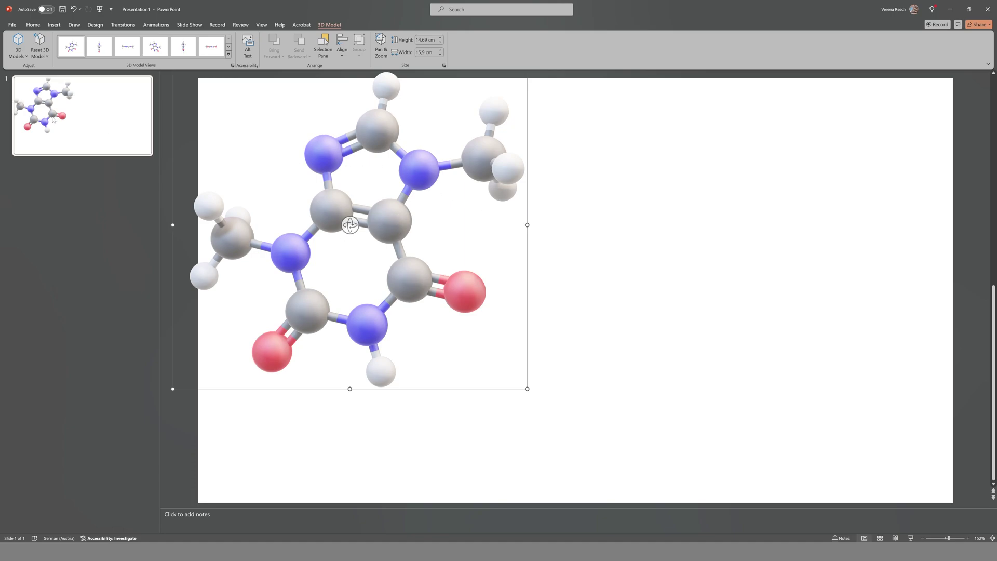
# Duplicate slide 1, then move the slide 2 molecule right, shrink it and rotate it.
pyautogui.rightClick(79, 134)
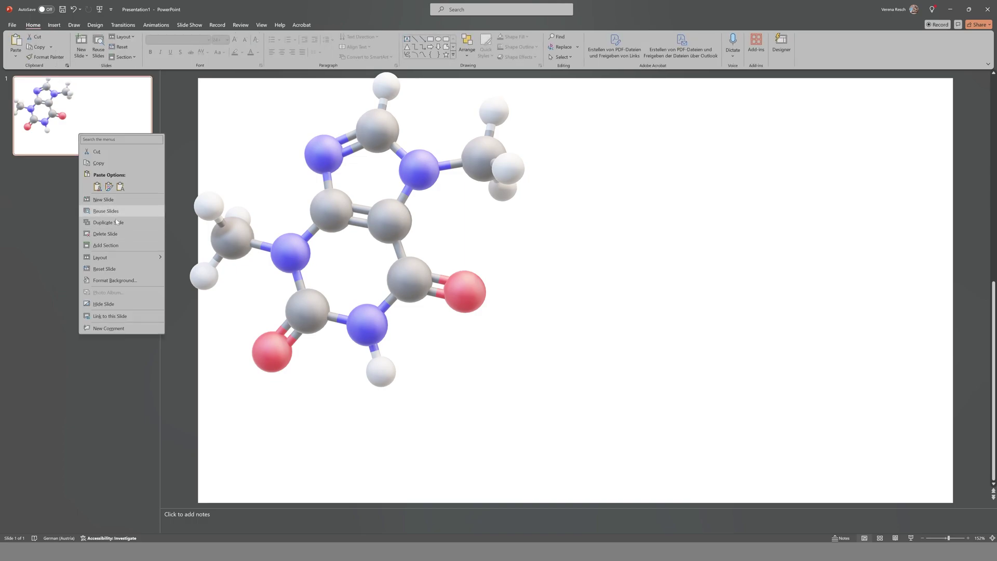
pyautogui.click(112, 225)
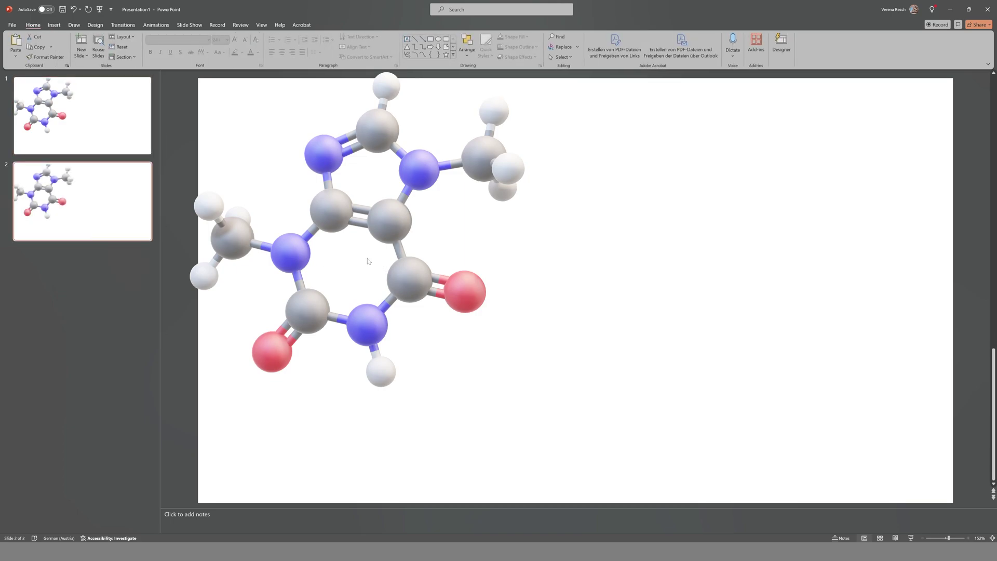
pyautogui.moveTo(350, 222); pyautogui.dragTo(699, 304)
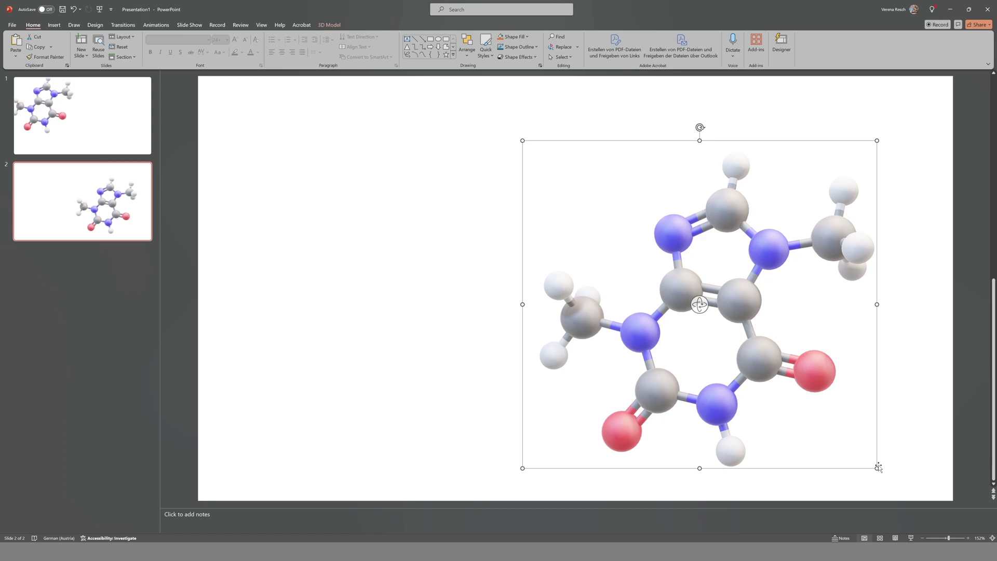
pyautogui.moveTo(878, 468); pyautogui.dragTo(821, 416)
pyautogui.moveTo(673, 279); pyautogui.dragTo(385, 365)
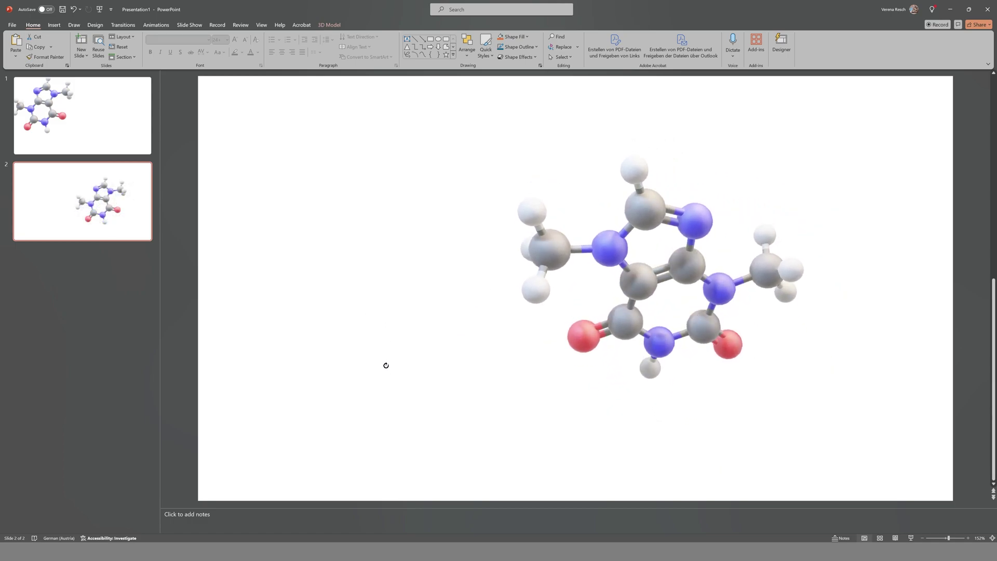
pyautogui.moveTo(670, 276); pyautogui.dragTo(605, 222)
pyautogui.click(64, 141)
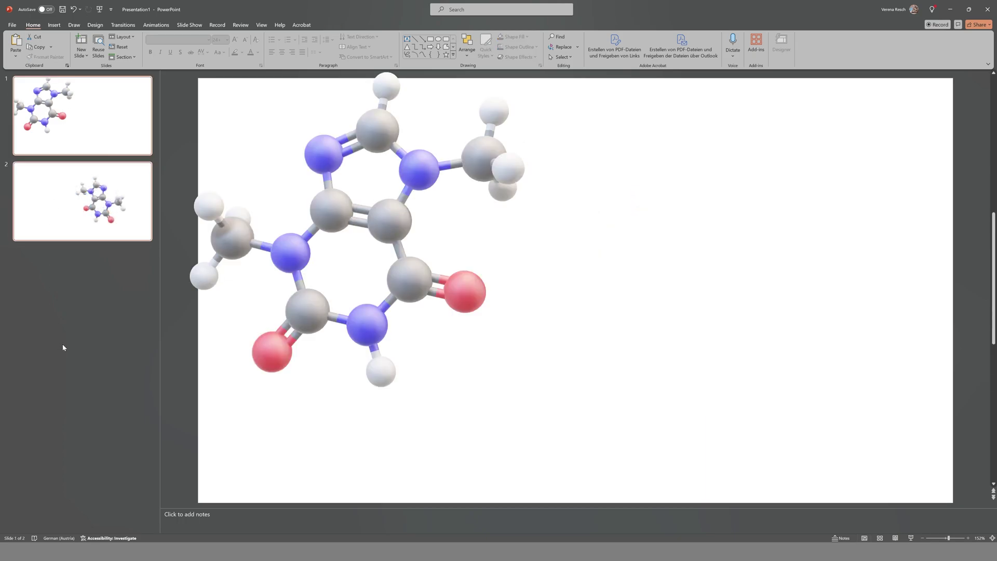
# Apply the Morph transition to the slide and select the molecule on slide 1.
pyautogui.click(130, 27)
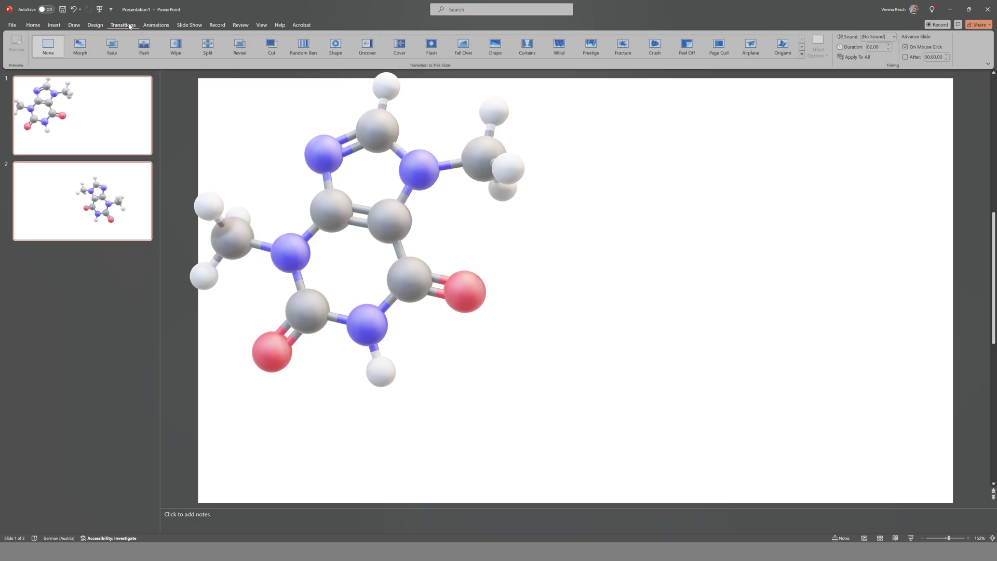
pyautogui.click(81, 46)
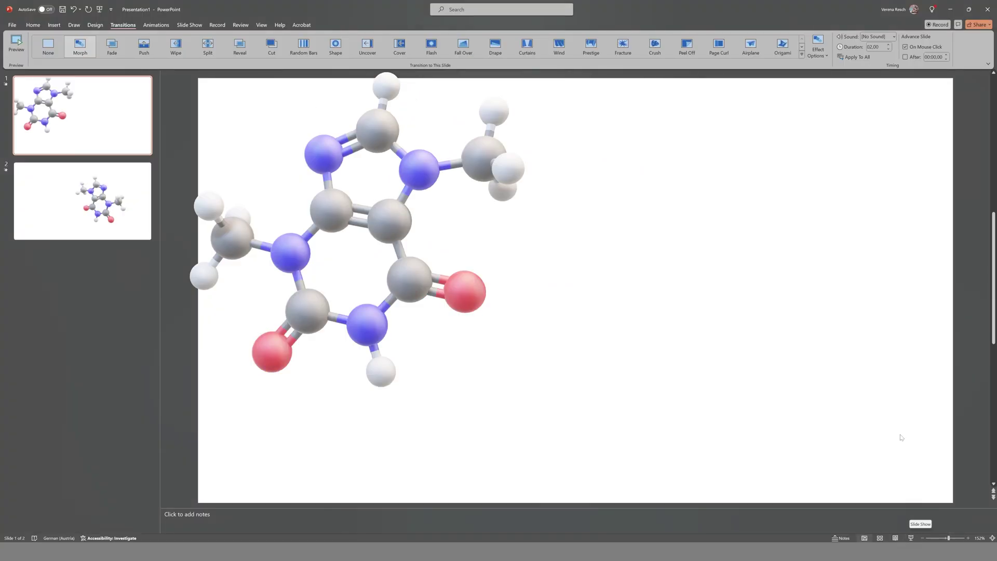
pyautogui.click(323, 208)
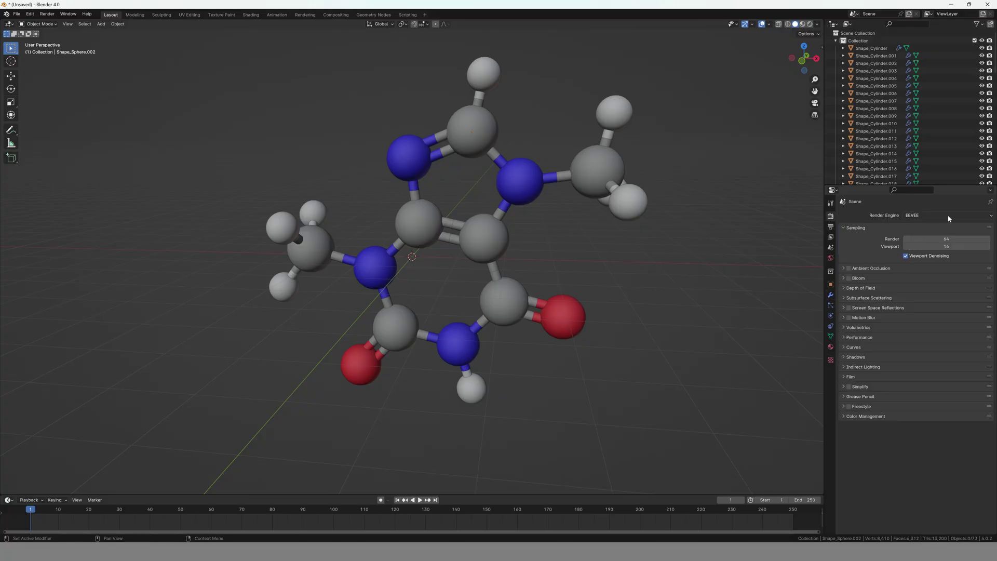
# Switch rendering to Cycles on GPU Compute and set the viewport to Rendered shading.
pyautogui.click(949, 217)
pyautogui.click(920, 216)
pyautogui.click(920, 238)
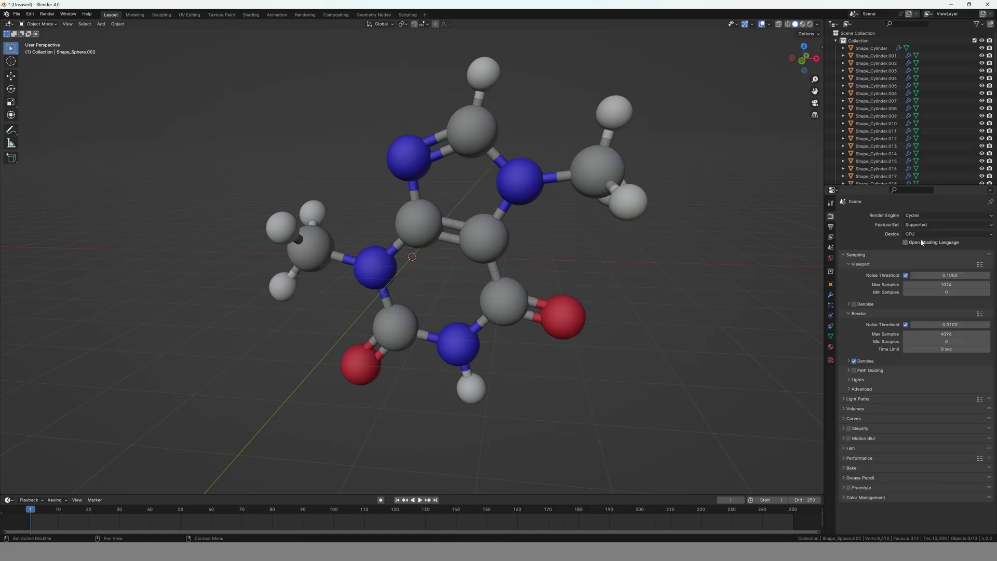
pyautogui.click(921, 234)
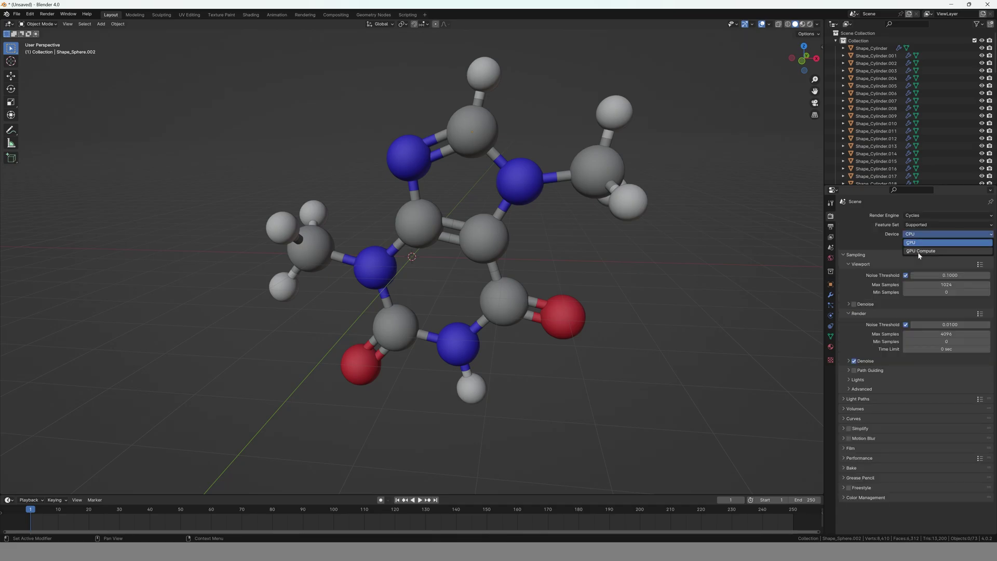
pyautogui.click(919, 251)
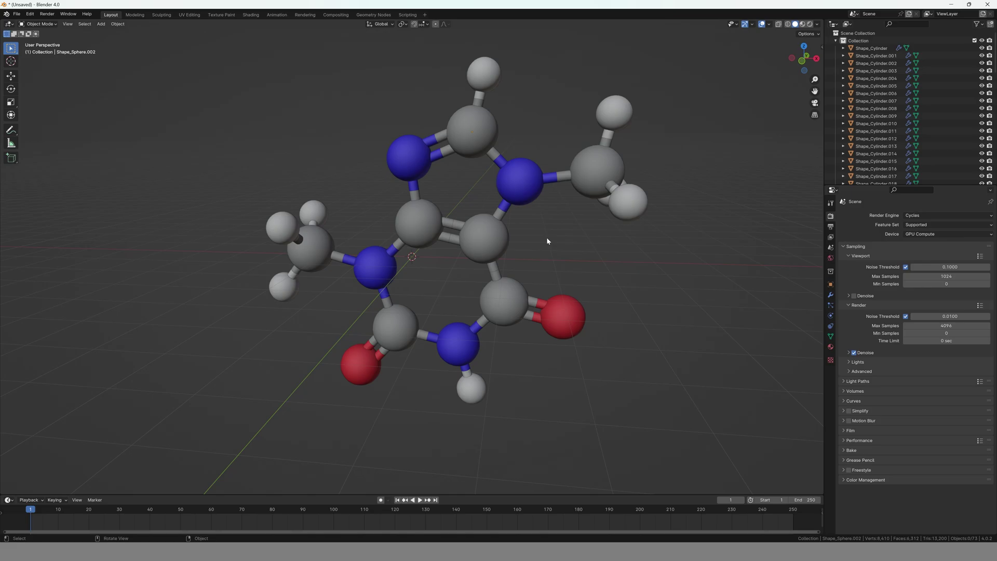
pyautogui.press('z')
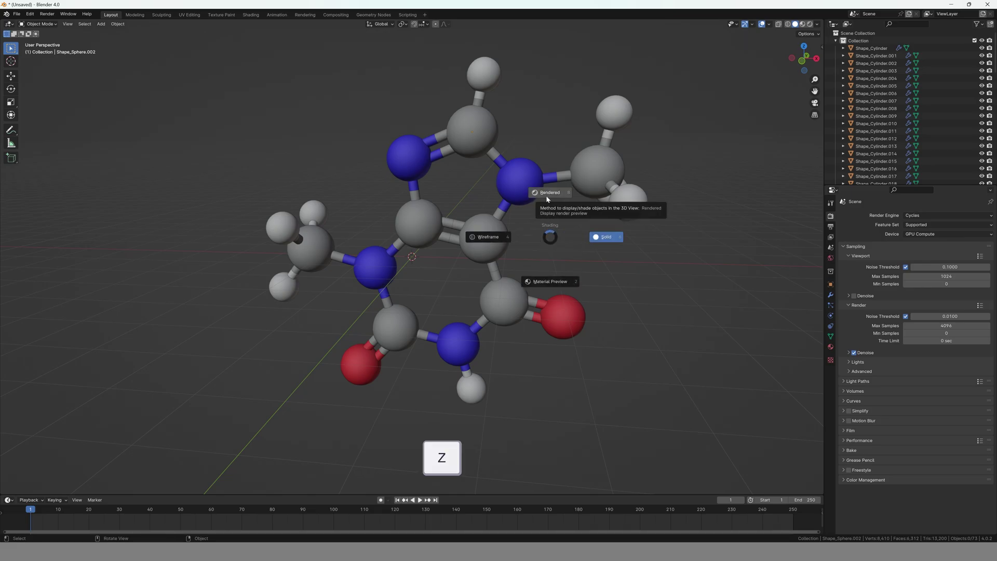
pyautogui.click(545, 193)
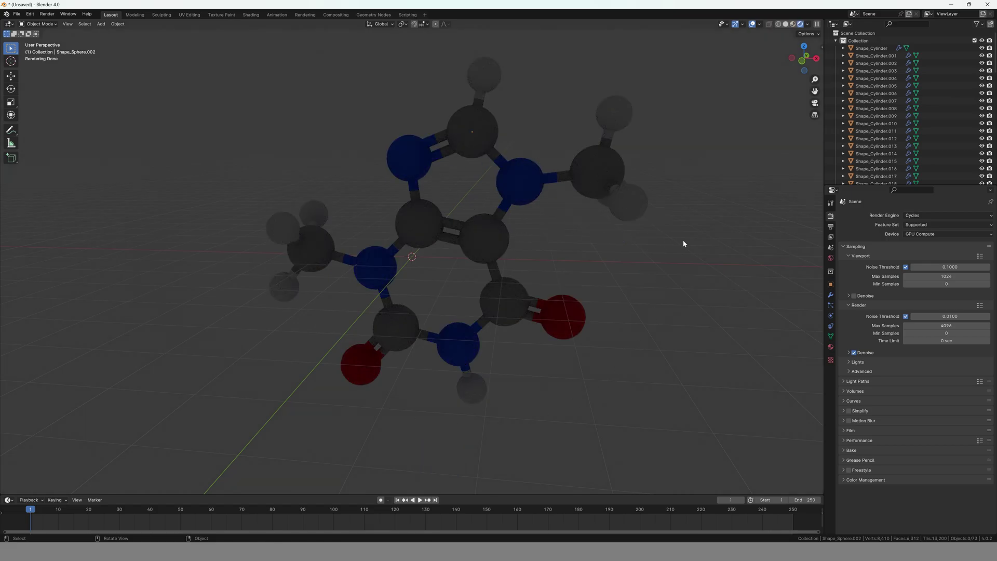
# Raise the World background colour's value to a light grey.
pyautogui.click(831, 260)
pyautogui.click(944, 263)
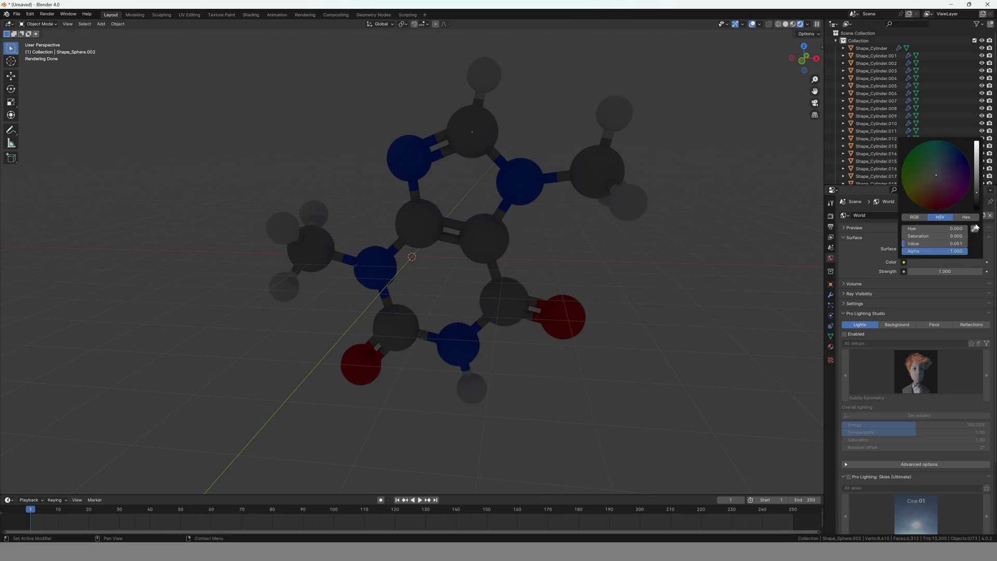
pyautogui.moveTo(977, 192); pyautogui.dragTo(977, 143)
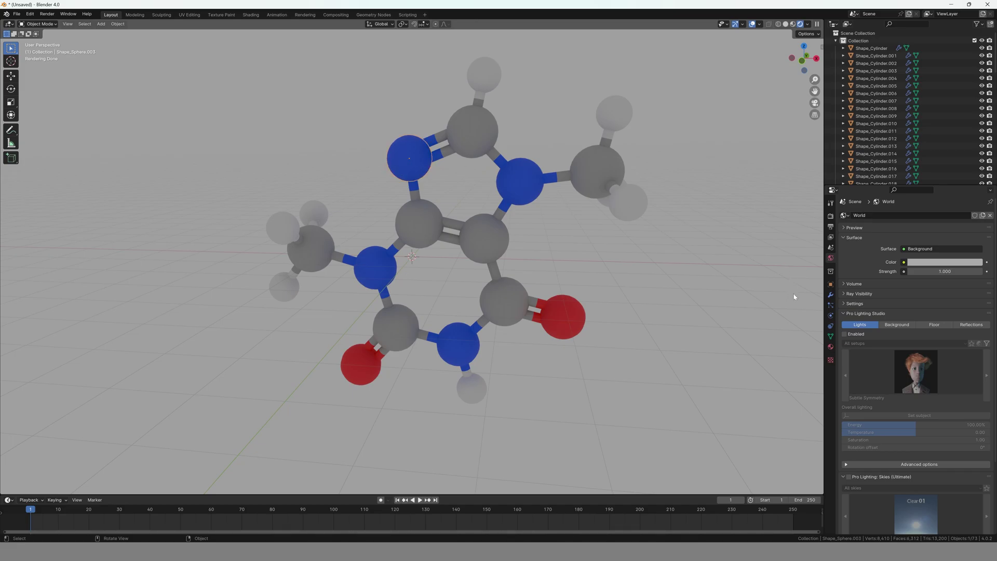
# Set the Shape.055 material's base colour on the Shape_Sphere.003 nitrogen to light blue.
pyautogui.click(830, 347)
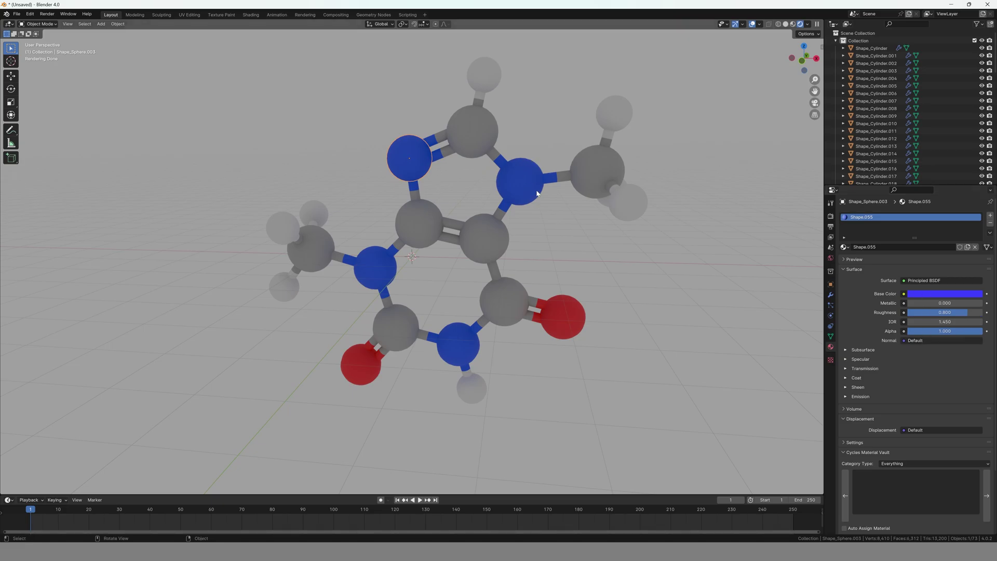
pyautogui.click(948, 293)
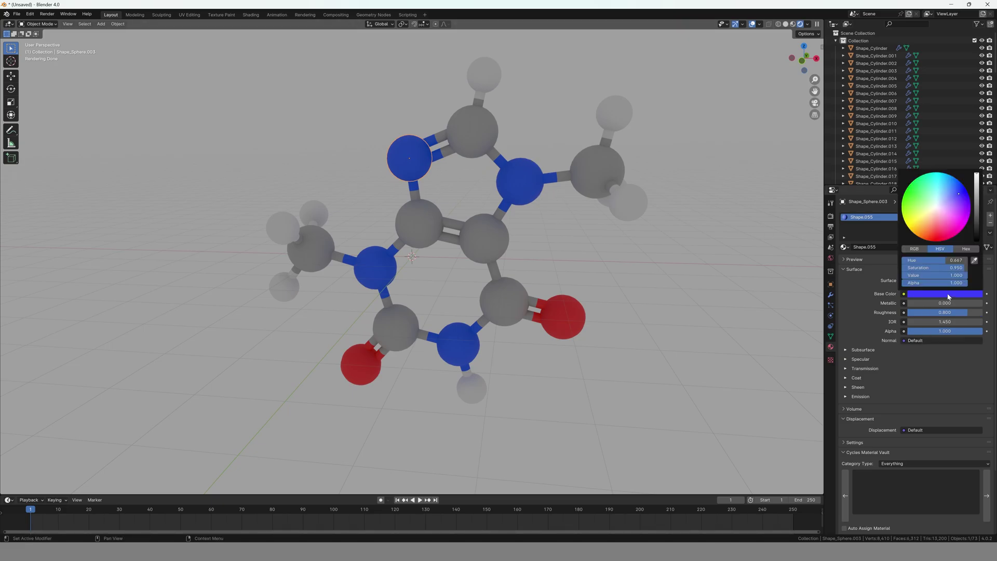
pyautogui.moveTo(959, 201); pyautogui.dragTo(944, 198)
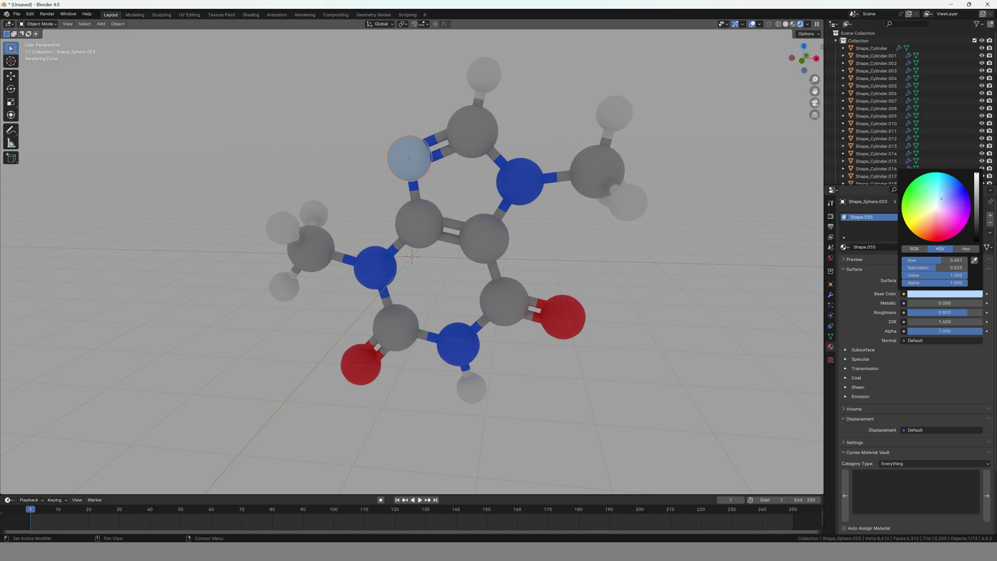
pyautogui.moveTo(941, 198); pyautogui.dragTo(942, 198)
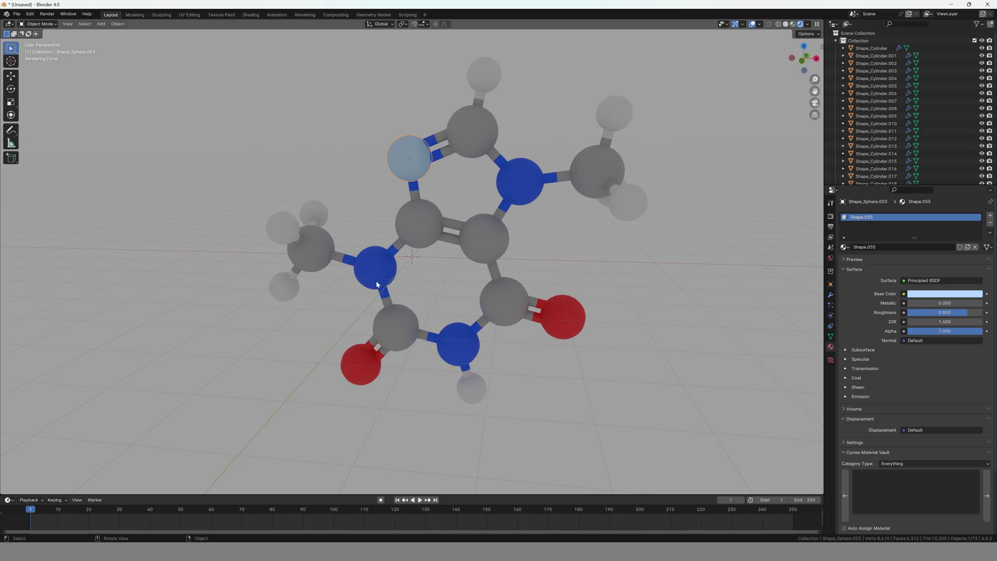
# Select the upper nitrogen's bonds plus the right nitrogen atom and its three bonds.
pyautogui.keyDown('shift'); pyautogui.click(418, 159); pyautogui.keyUp('shift')
pyautogui.keyDown('shift'); pyautogui.click(433, 144); pyautogui.keyUp('shift')
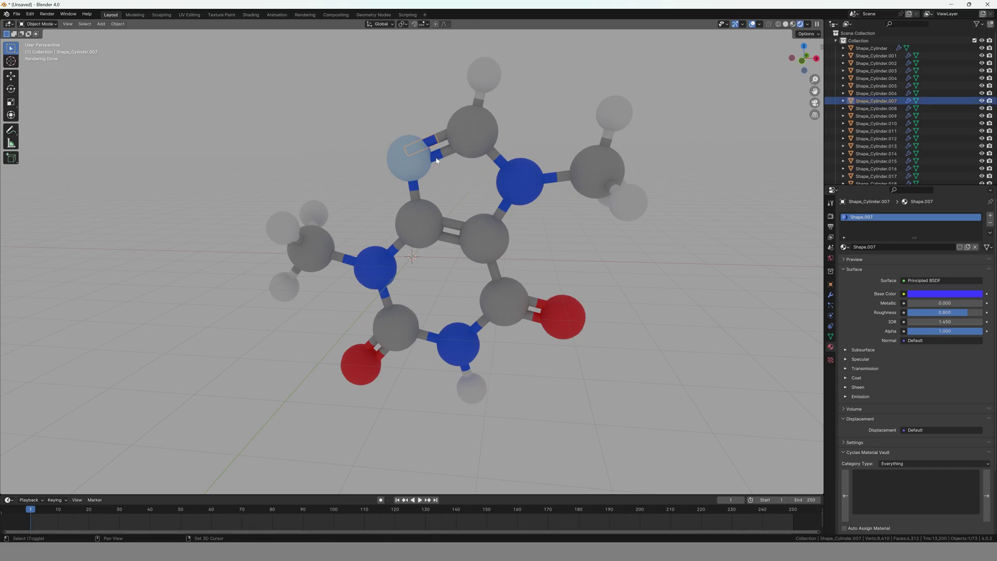
pyautogui.keyDown('shift'); pyautogui.click(436, 155); pyautogui.keyUp('shift')
pyautogui.keyDown('shift'); pyautogui.click(414, 186); pyautogui.keyUp('shift')
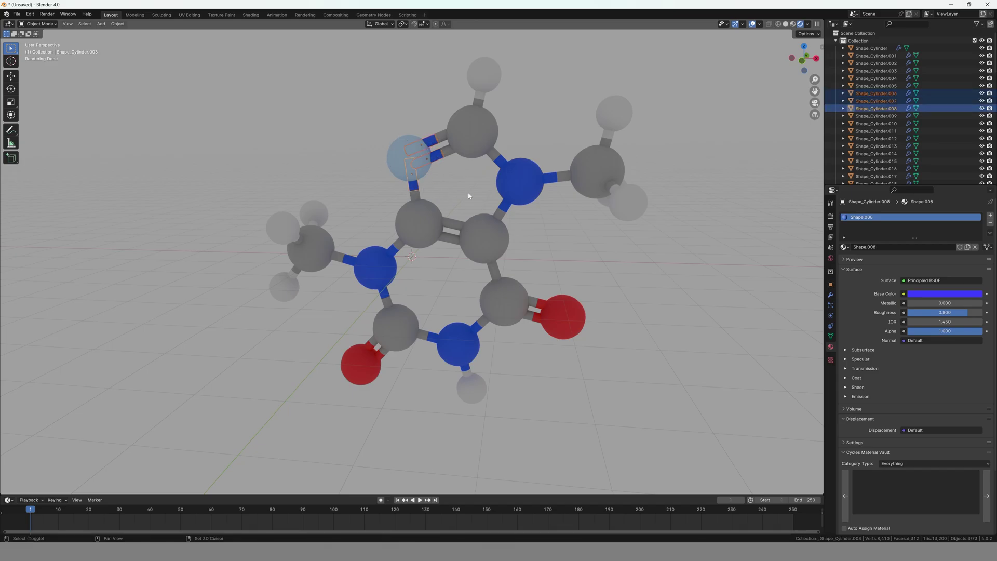
pyautogui.keyDown('shift'); pyautogui.click(507, 210); pyautogui.keyUp('shift')
pyautogui.keyDown('shift'); pyautogui.click(501, 167); pyautogui.keyUp('shift')
pyautogui.keyDown('shift'); pyautogui.click(540, 181); pyautogui.keyUp('shift')
pyautogui.keyDown('shift'); pyautogui.click(530, 191); pyautogui.keyUp('shift')
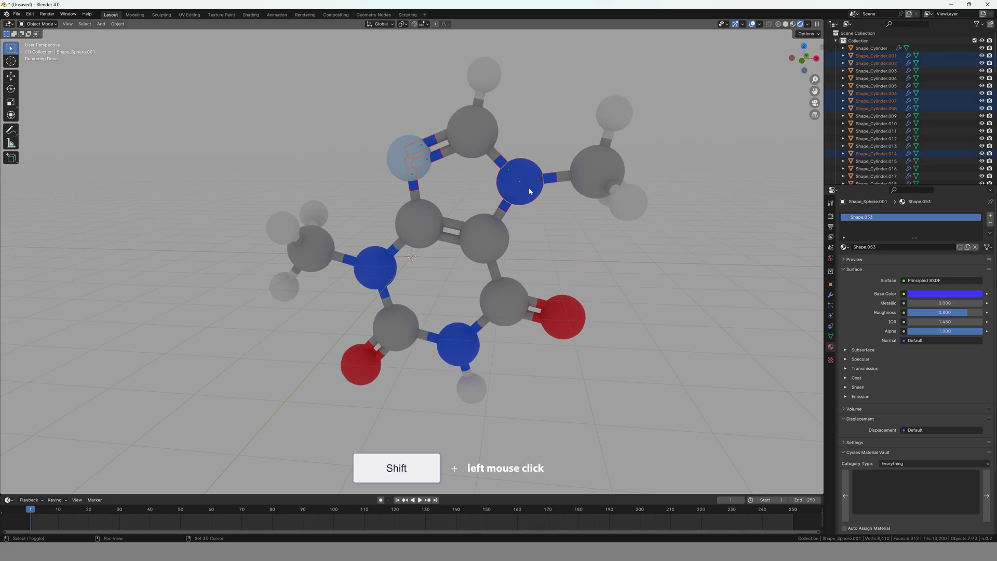
# Add the lower and left nitrogen atoms and their bonds to the selection.
pyautogui.keyDown('shift'); pyautogui.click(460, 361); pyautogui.keyUp('shift')
pyautogui.keyDown('shift'); pyautogui.click(439, 340); pyautogui.keyUp('shift')
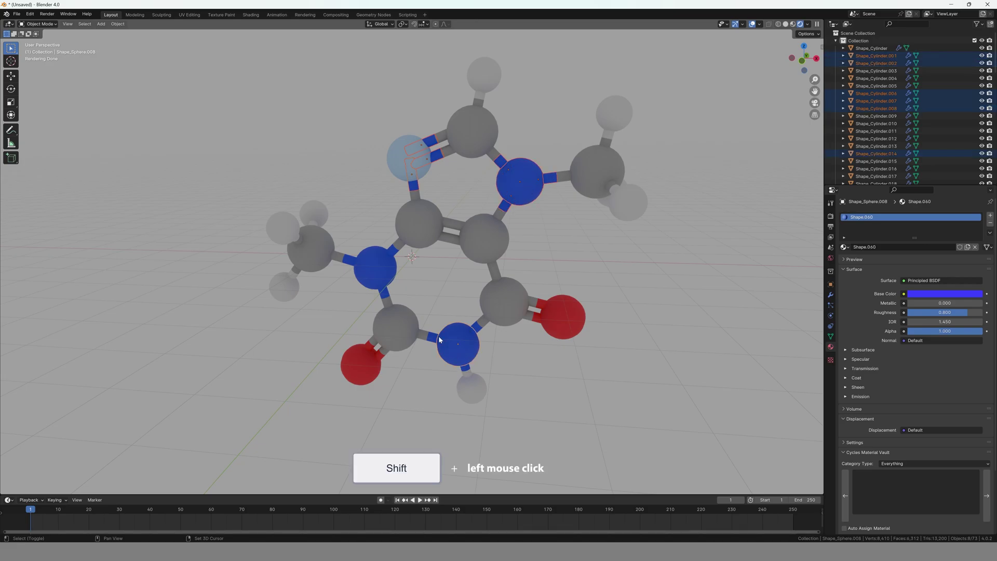
pyautogui.keyDown('shift'); pyautogui.click(477, 328); pyautogui.keyUp('shift')
pyautogui.keyDown('shift'); pyautogui.click(465, 370); pyautogui.keyUp('shift')
pyautogui.keyDown('shift'); pyautogui.click(383, 294); pyautogui.keyUp('shift')
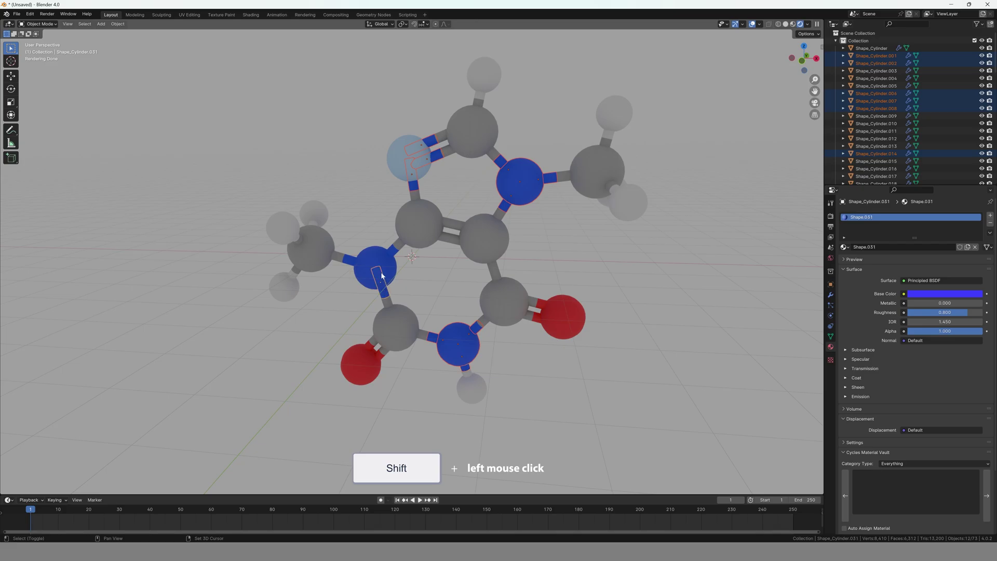
pyautogui.keyDown('shift'); pyautogui.click(377, 269); pyautogui.keyUp('shift')
pyautogui.keyDown('shift'); pyautogui.click(394, 249); pyautogui.keyUp('shift')
pyautogui.keyDown('shift'); pyautogui.click(349, 261); pyautogui.keyUp('shift')
# Link the light-blue nitrogen's Shape.055 material onto all selected atoms and bonds.
pyautogui.keyDown('shift'); pyautogui.click(394, 151); pyautogui.keyUp('shift')
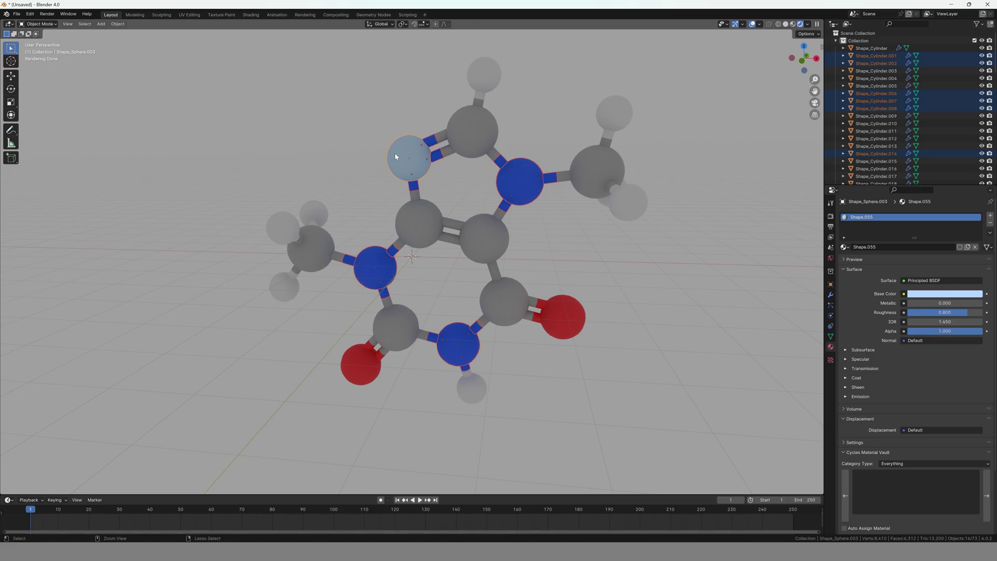
pyautogui.hotkey('ctrl', 'l')
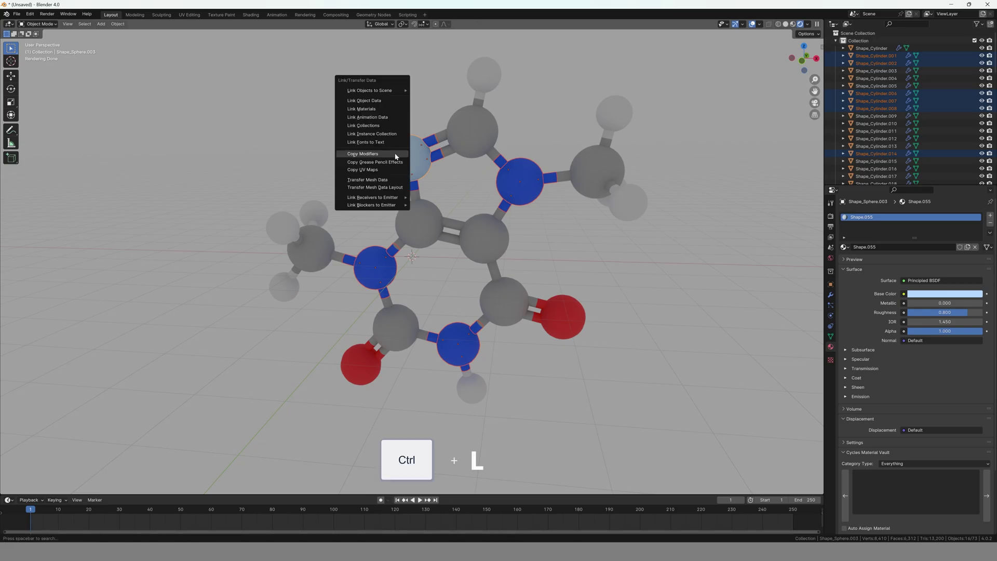
pyautogui.click(370, 110)
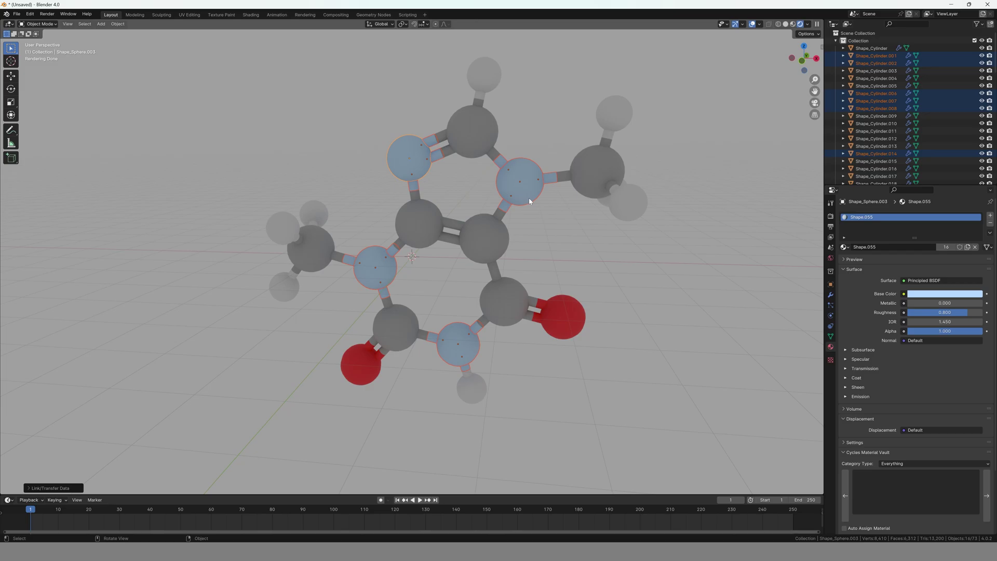
pyautogui.click(596, 170)
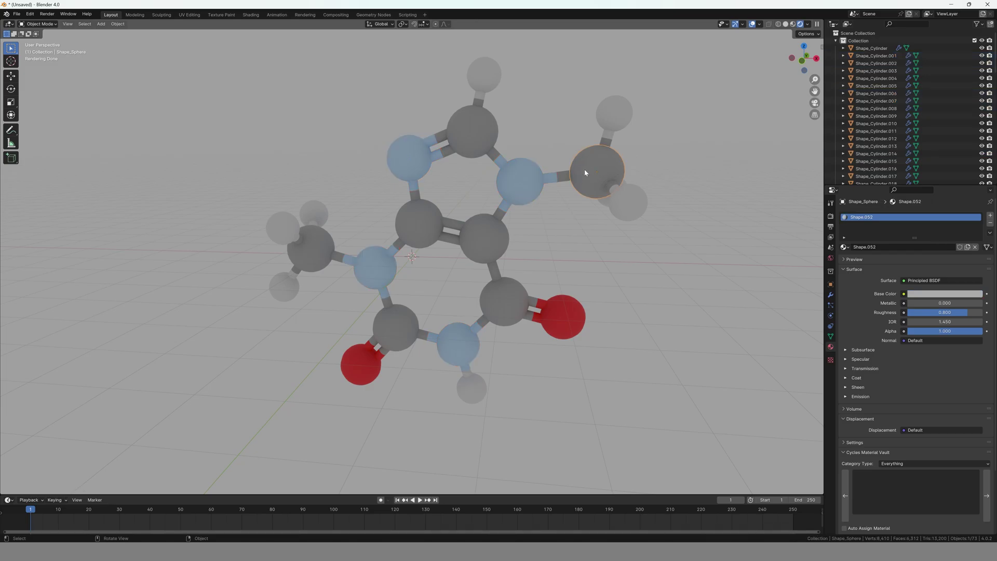
# Darken the upper-right carbon to black and lower the Shape.055 nitrogen roughness to 0.000.
pyautogui.click(944, 294)
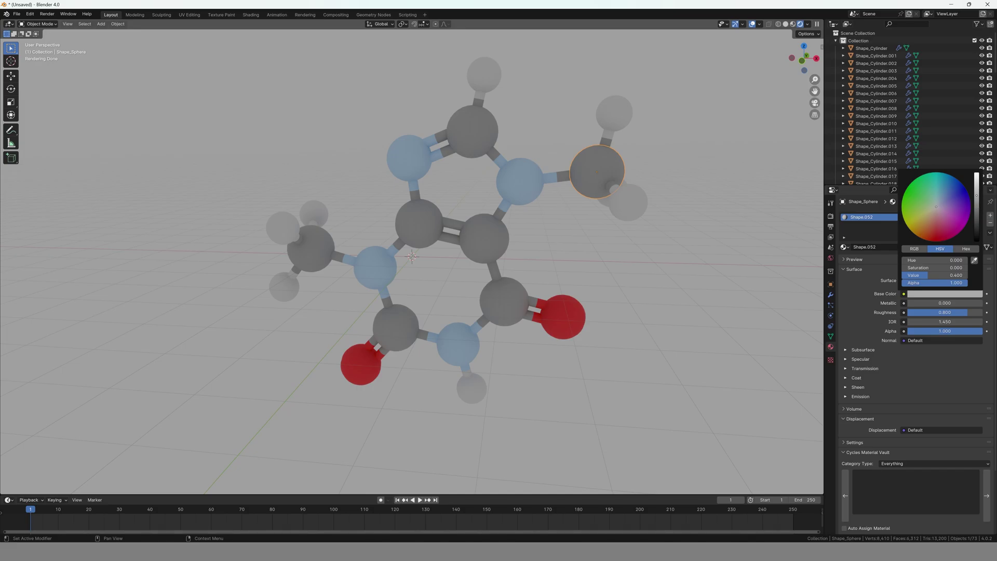
pyautogui.moveTo(935, 275); pyautogui.dragTo(909, 275)
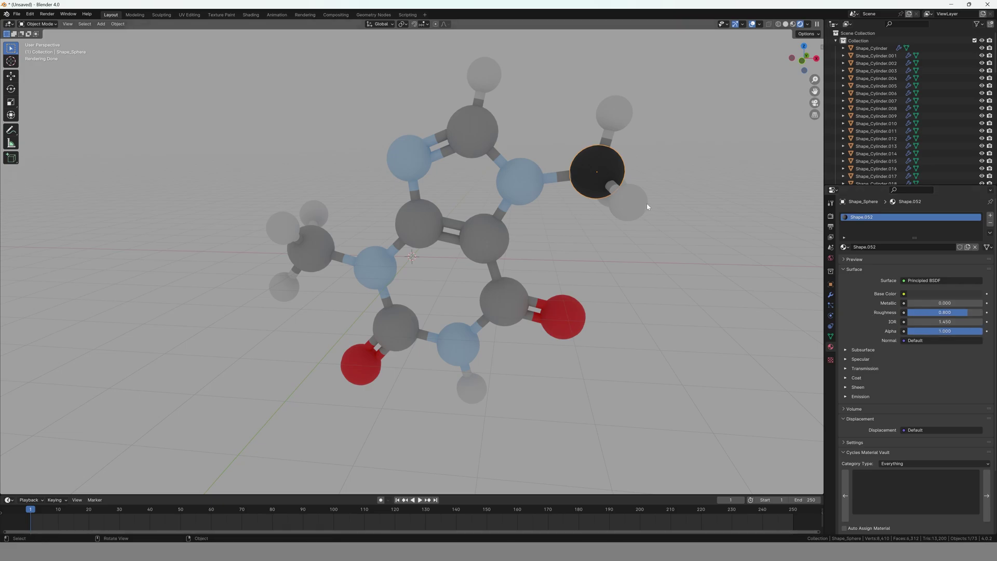
pyautogui.click(510, 176)
pyautogui.moveTo(959, 315); pyautogui.dragTo(908, 313)
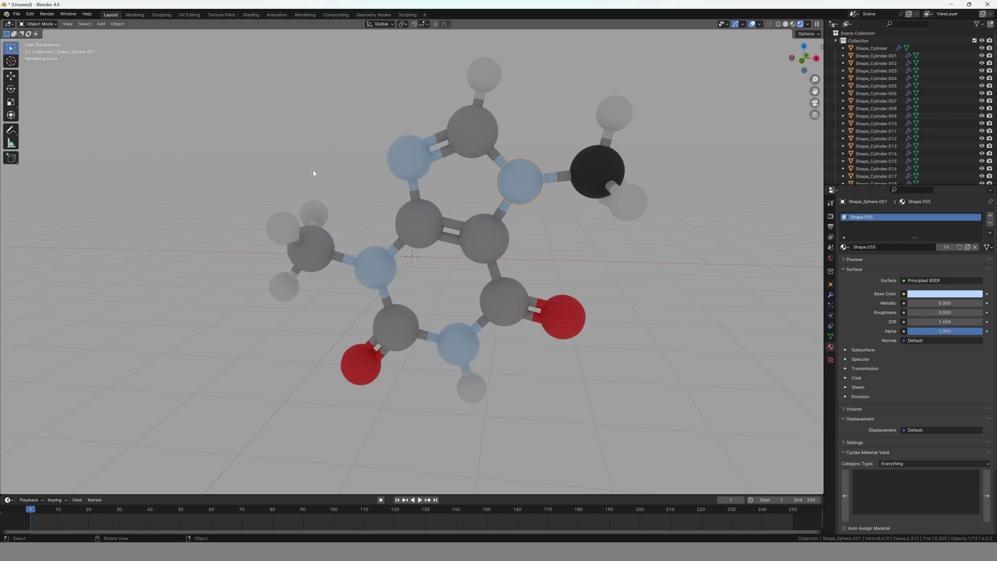
# Export the restyled theobromine model from the File > Export menu in a 3D format.
pyautogui.click(17, 14)
pyautogui.moveTo(36, 128)
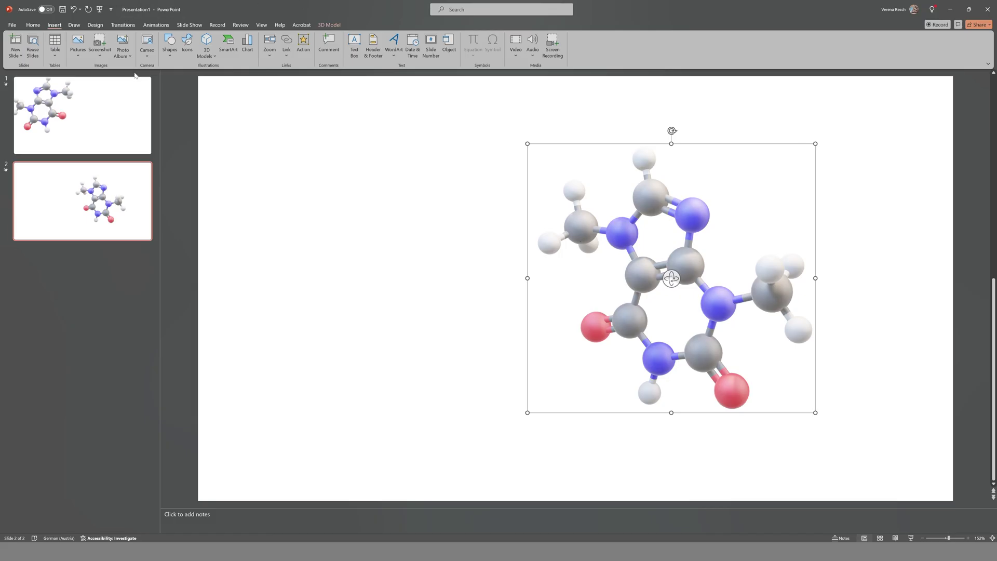
pyautogui.click(125, 123)
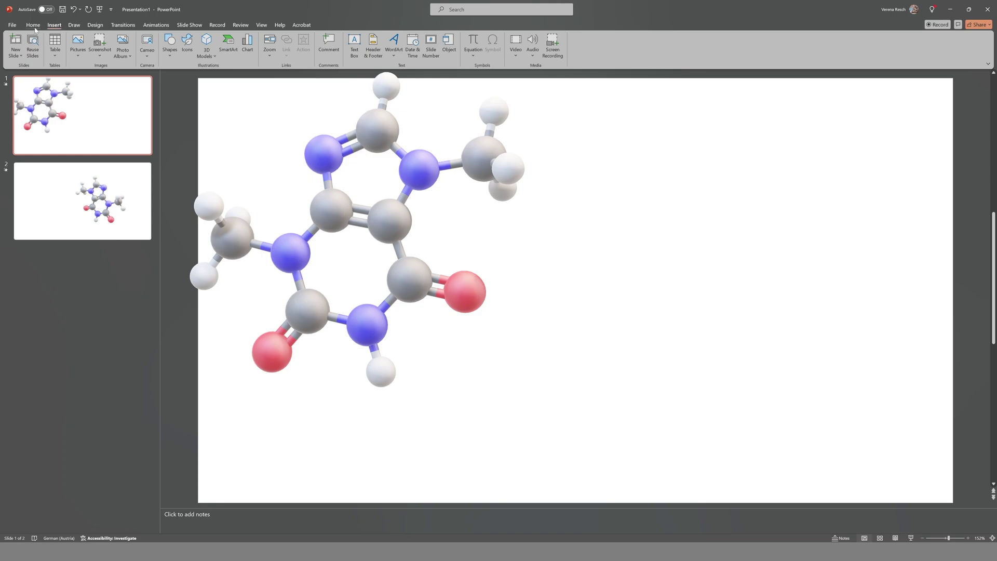
# Insert the exported molecule, enlarge it to about 14 cm beside the original, then return to Blender.
pyautogui.click(206, 47)
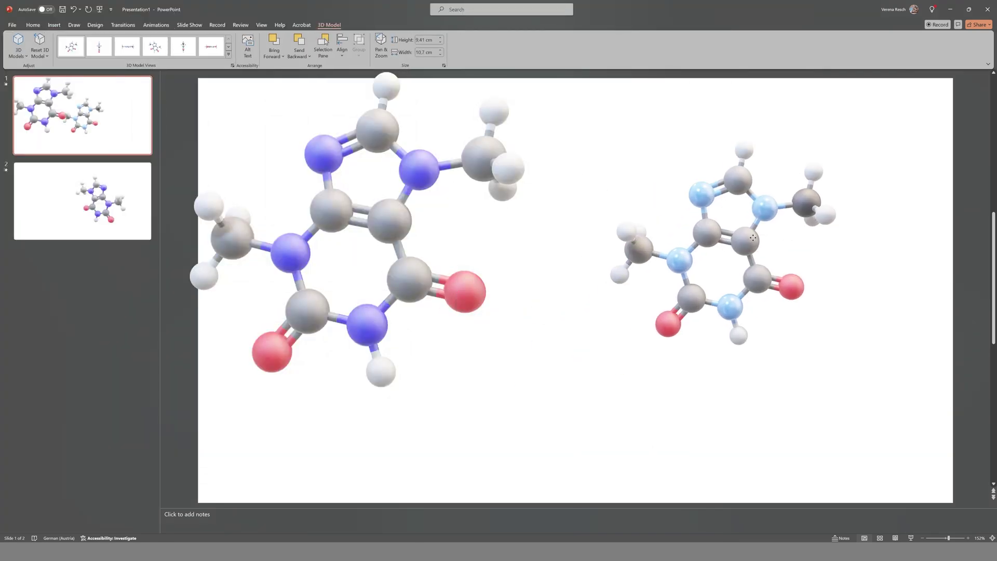
pyautogui.moveTo(592, 352); pyautogui.dragTo(495, 451)
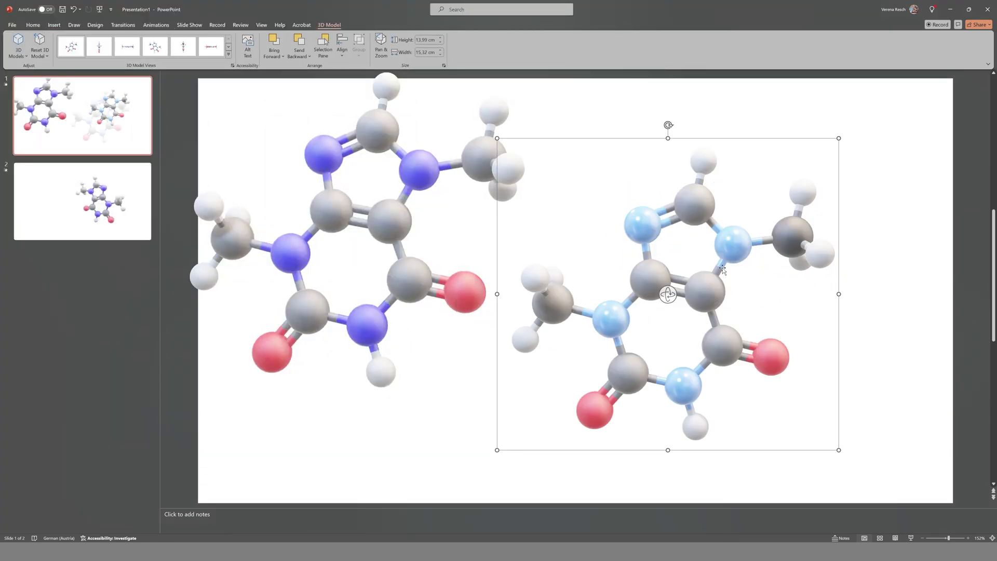
pyautogui.moveTo(609, 315); pyautogui.dragTo(655, 308)
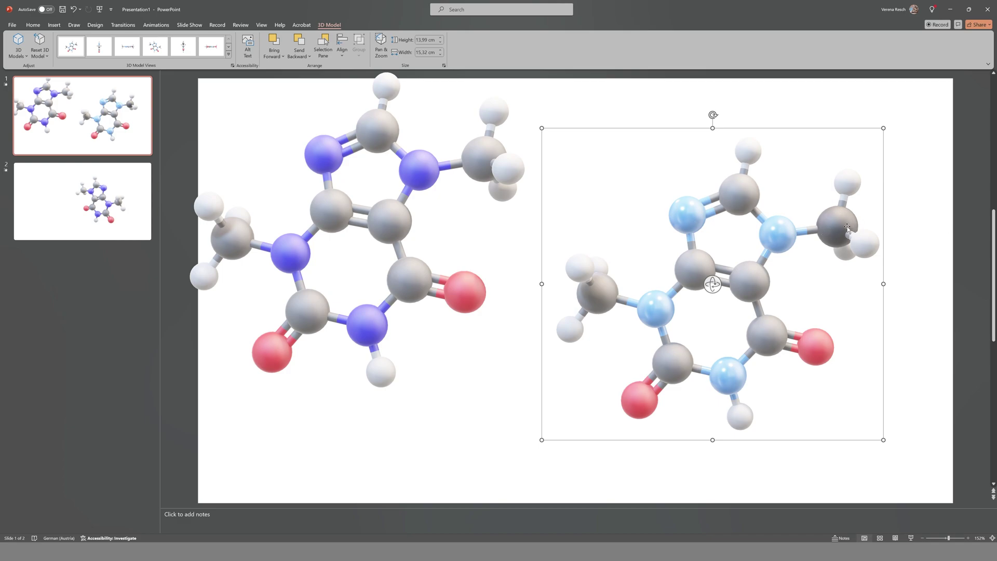
pyautogui.moveTo(713, 552)
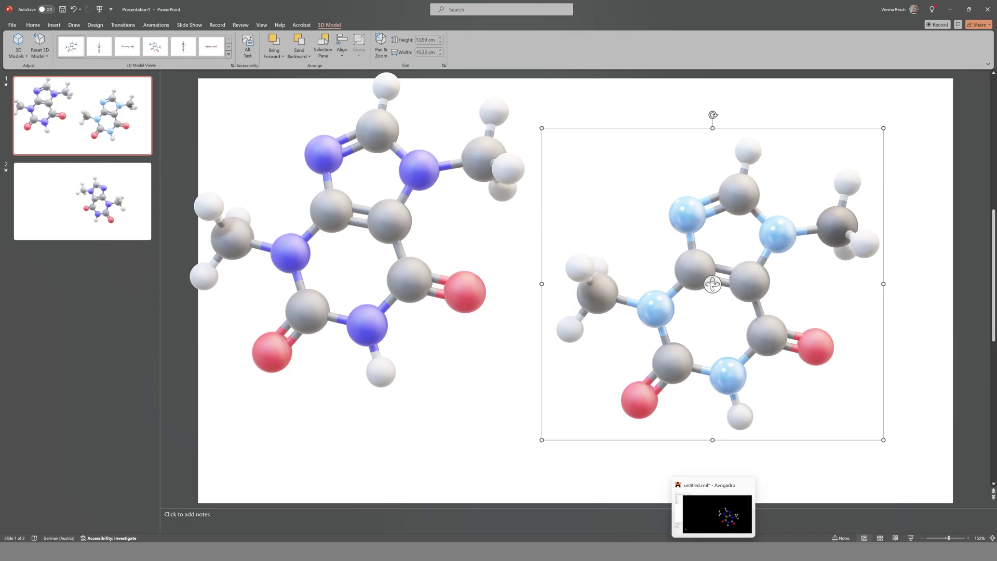
pyautogui.click(606, 552)
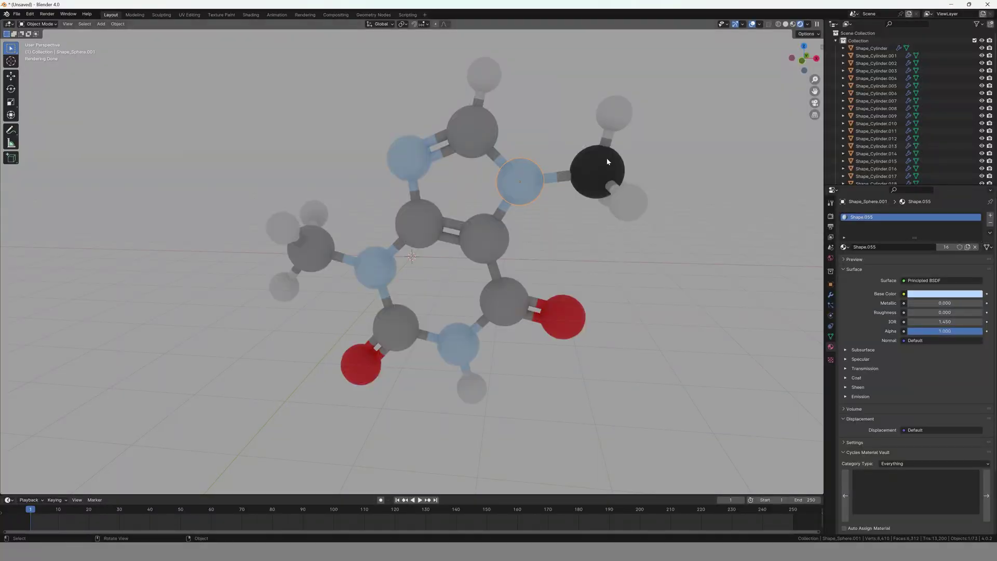
# Select the black carbon sphere to check its material, then bring the PowerPoint slide forward.
pyautogui.click(608, 161)
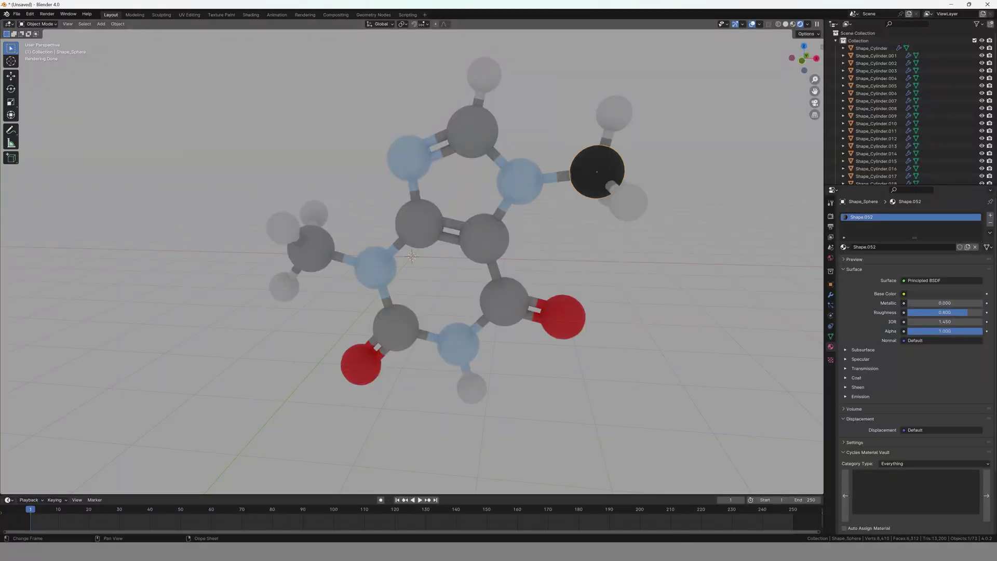
pyautogui.moveTo(696, 551)
pyautogui.click(722, 530)
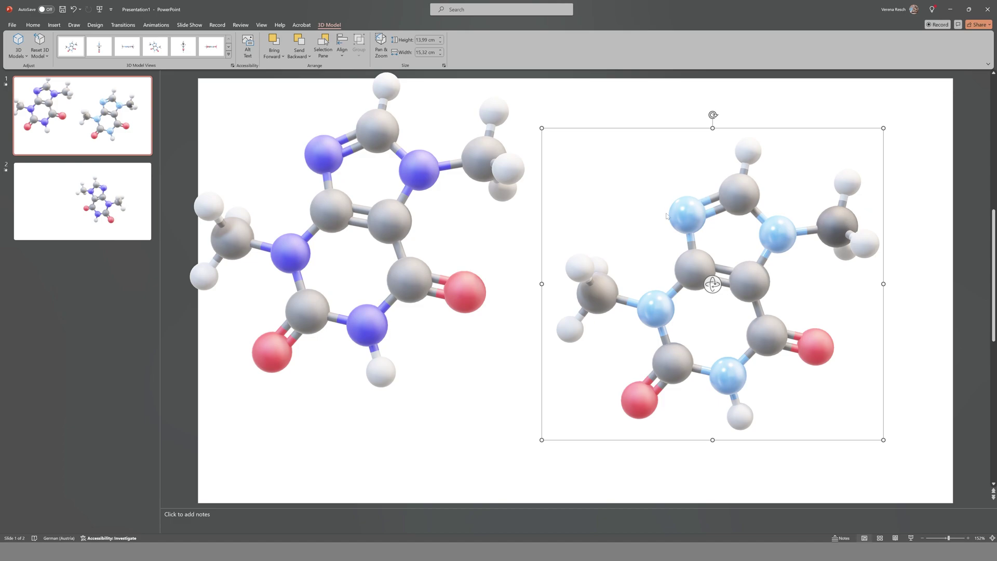
# Turn the glossy light-blue-nitrogen molecule on the right to a new viewing angle.
pyautogui.moveTo(714, 285); pyautogui.dragTo(676, 210)
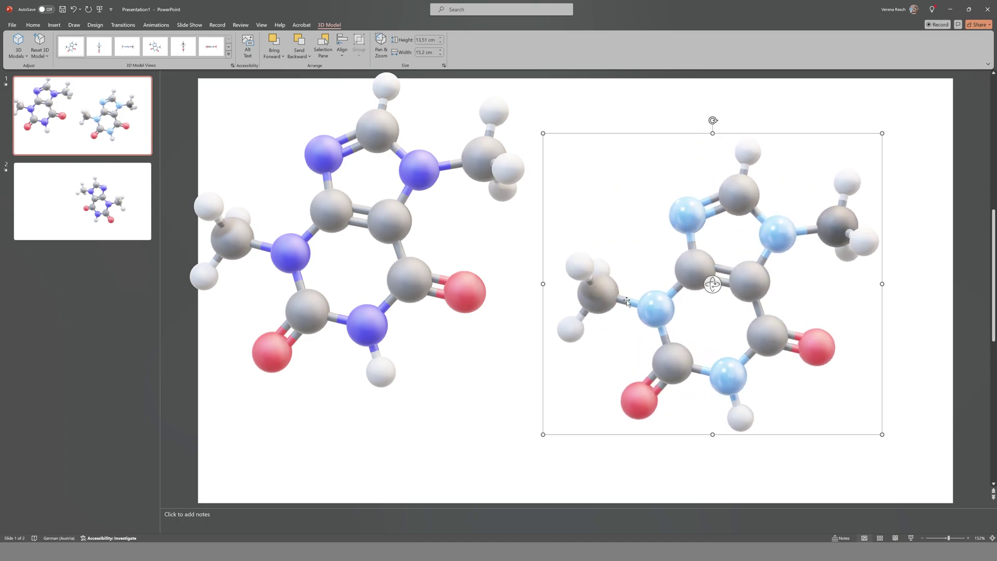
pyautogui.moveTo(712, 284)
pyautogui.mouseDown()
pyautogui.moveTo(826, 305)
pyautogui.moveTo(784, 276)
pyautogui.moveTo(616, 296)
pyautogui.moveTo(550, 271)
pyautogui.moveTo(699, 288)
pyautogui.mouseUp()
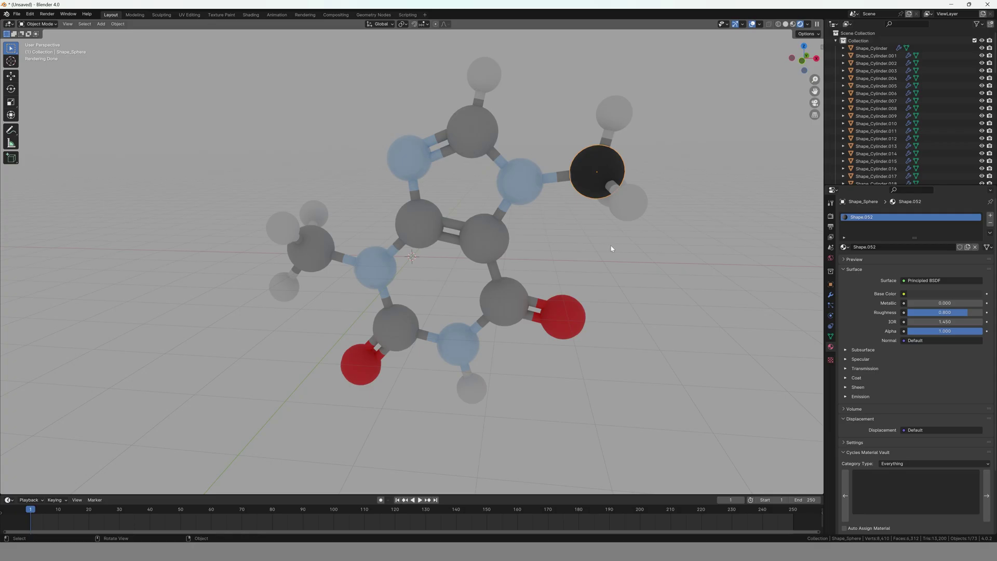